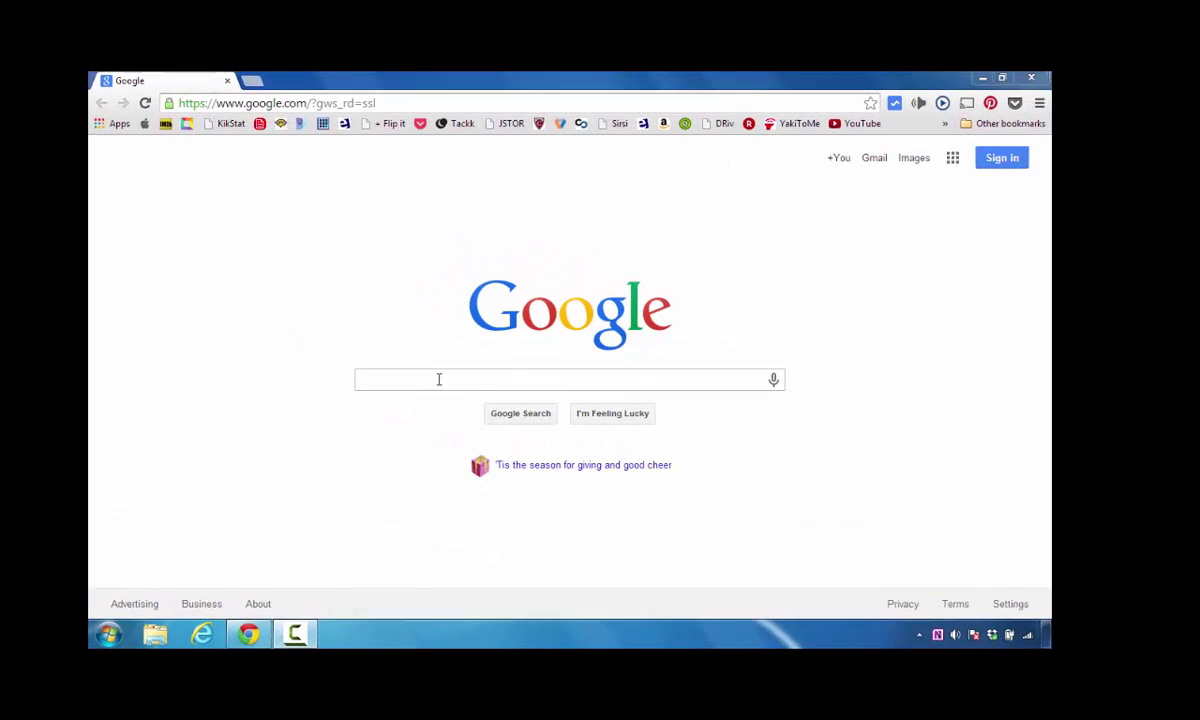
Search Google for "google keyword planner" and open the Google AdWords: Keyword Planner result
left_click(438, 379)
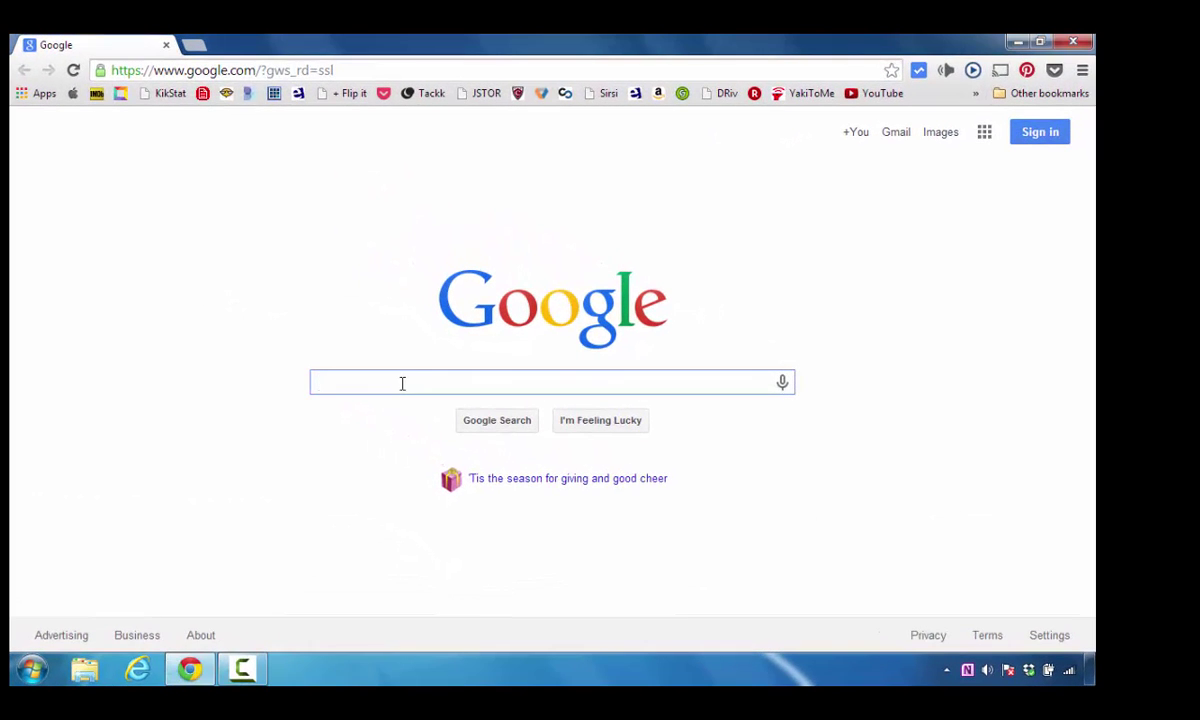
type("goo")
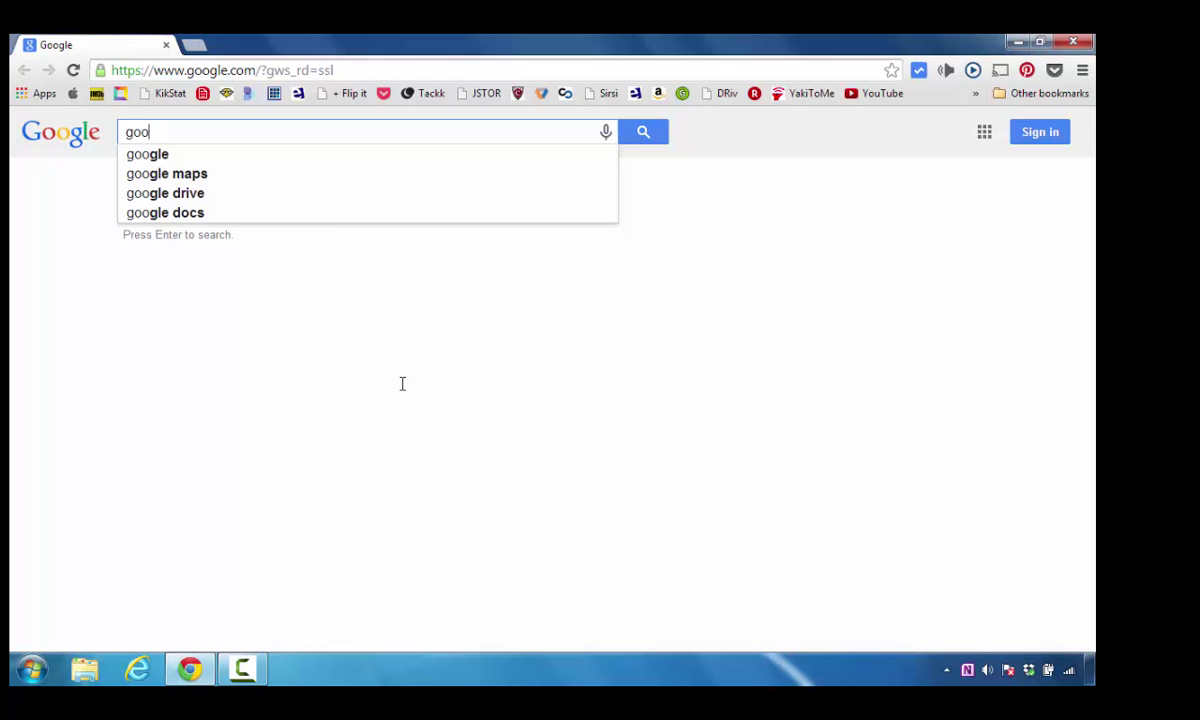
type("gle keyword planner")
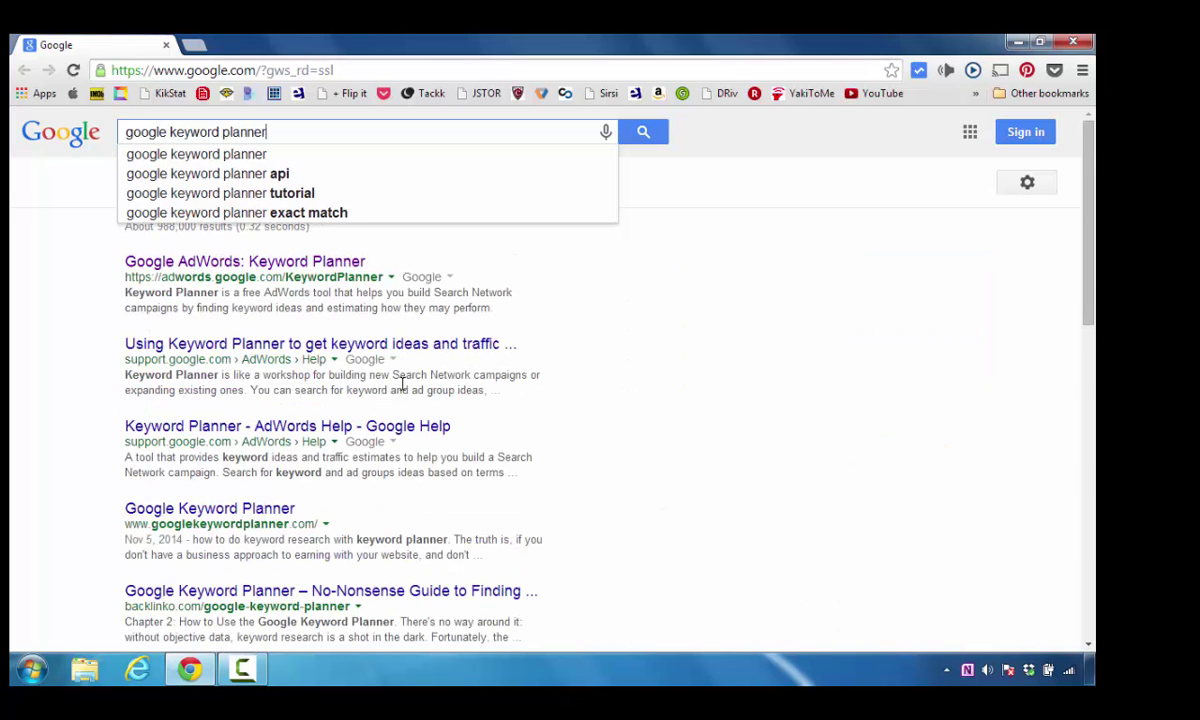
key("Return")
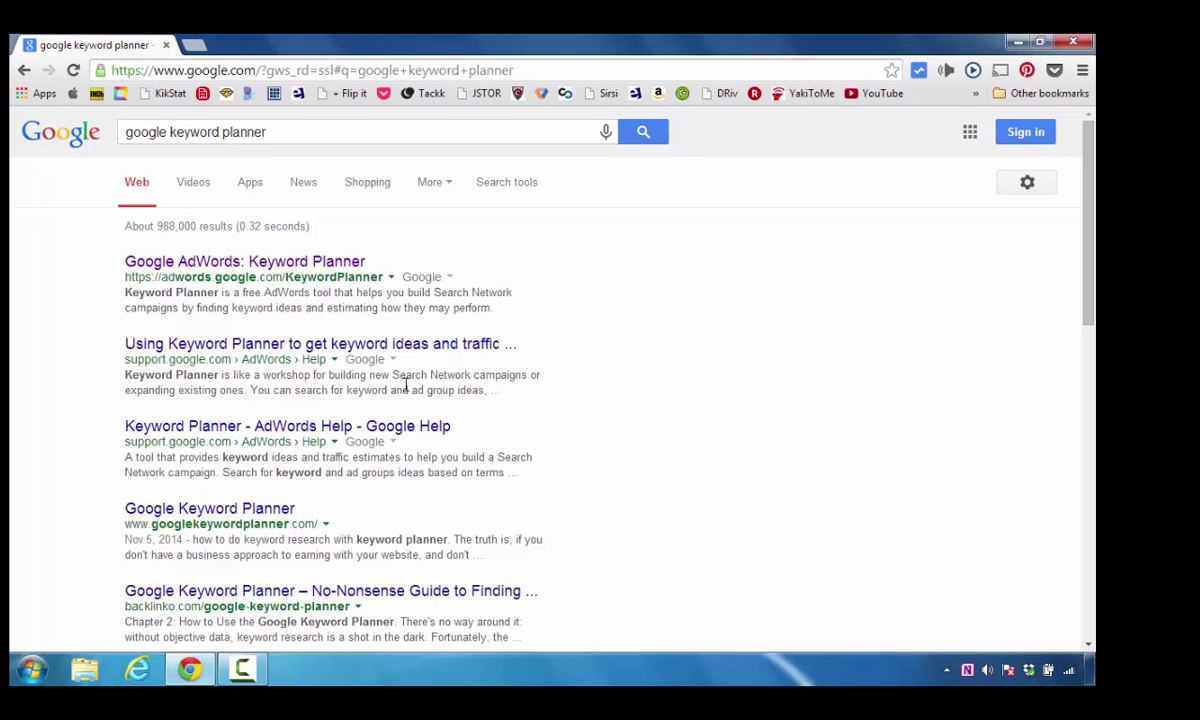
left_click(290, 265)
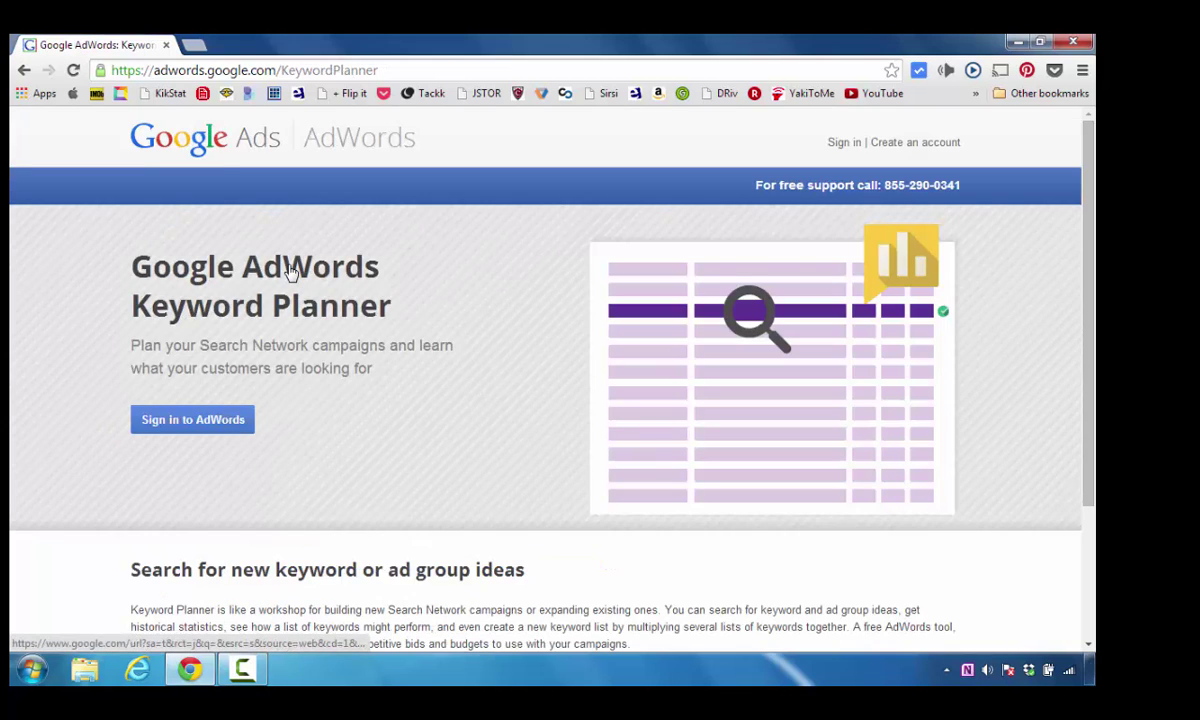
Sign in to AdWords and open the Keyword Planner tool
left_click(180, 430)
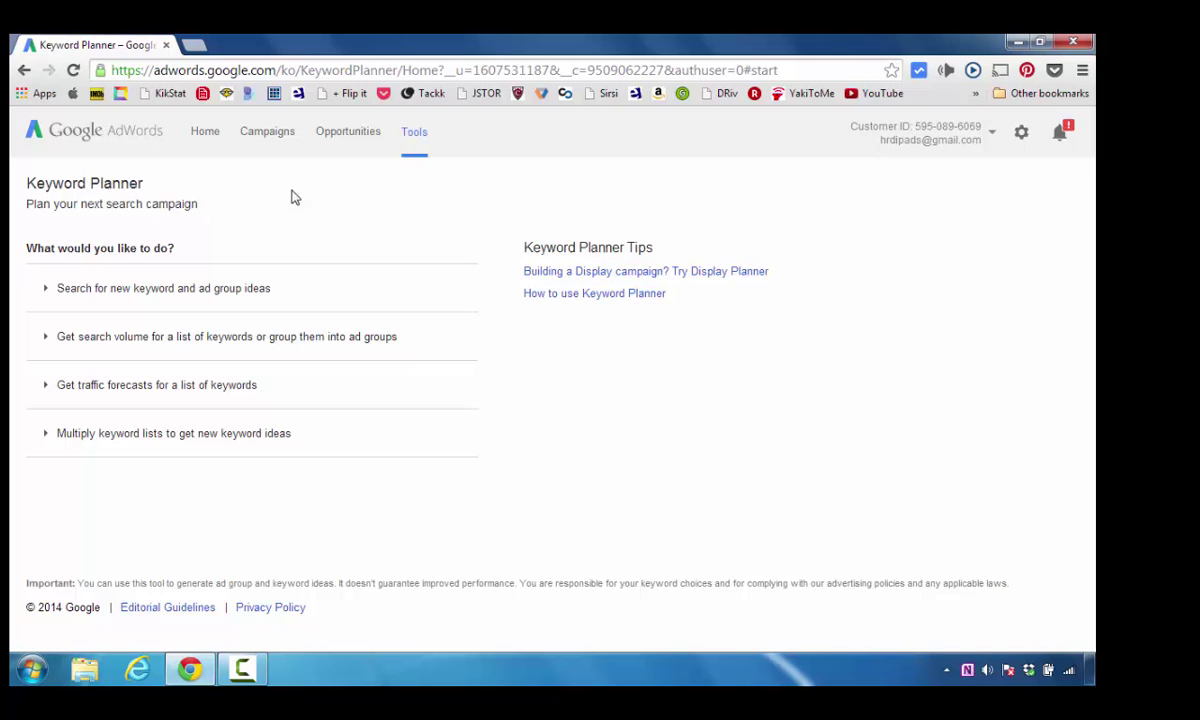
left_click(414, 138)
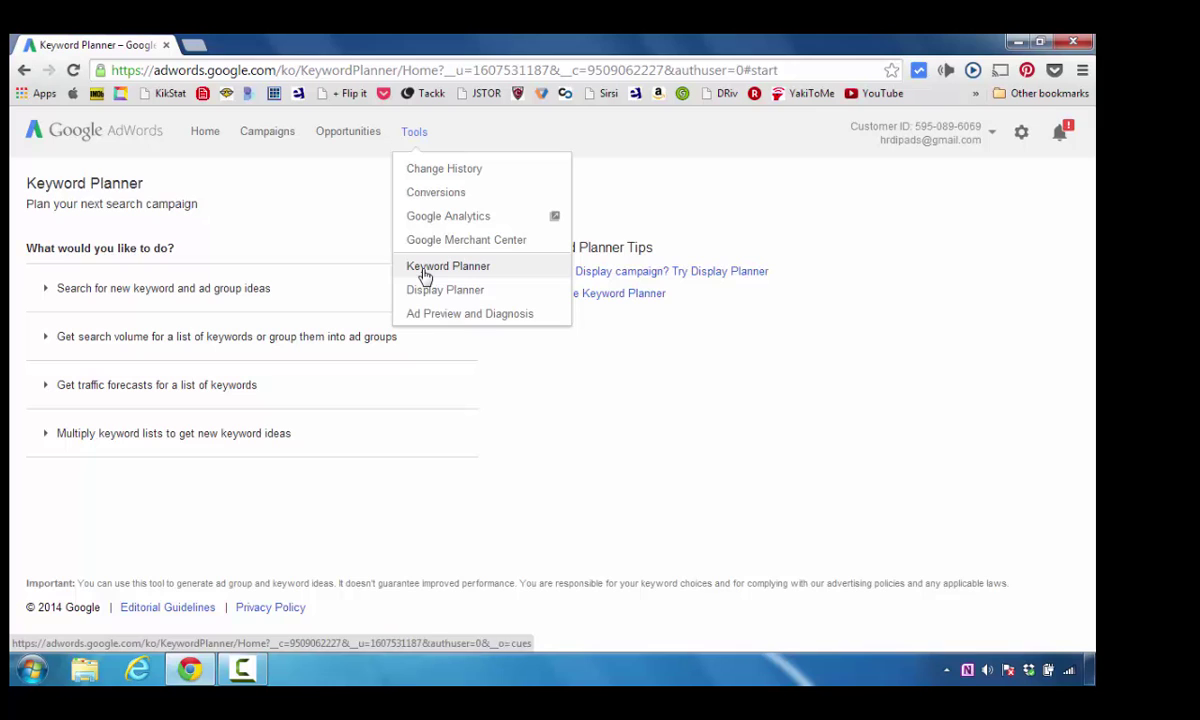
left_click(422, 270)
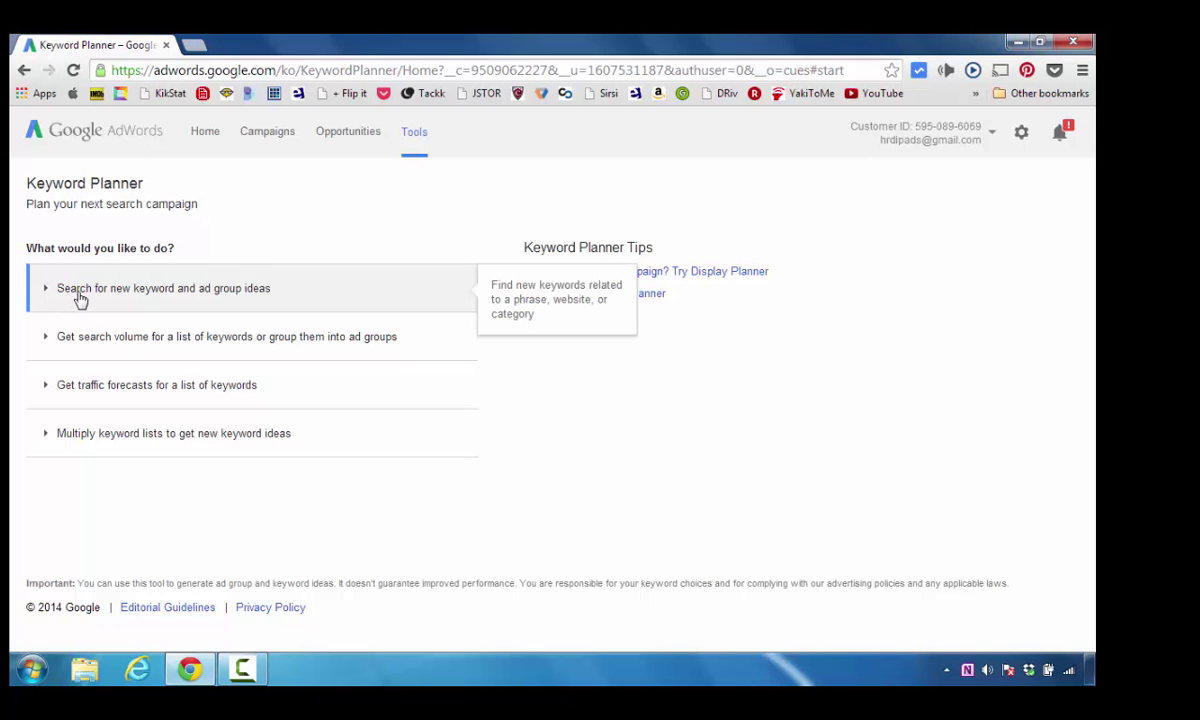
Get new keyword and ad group ideas for the product or service "epsom salt", keeping the default targeting and search options
left_click(80, 290)
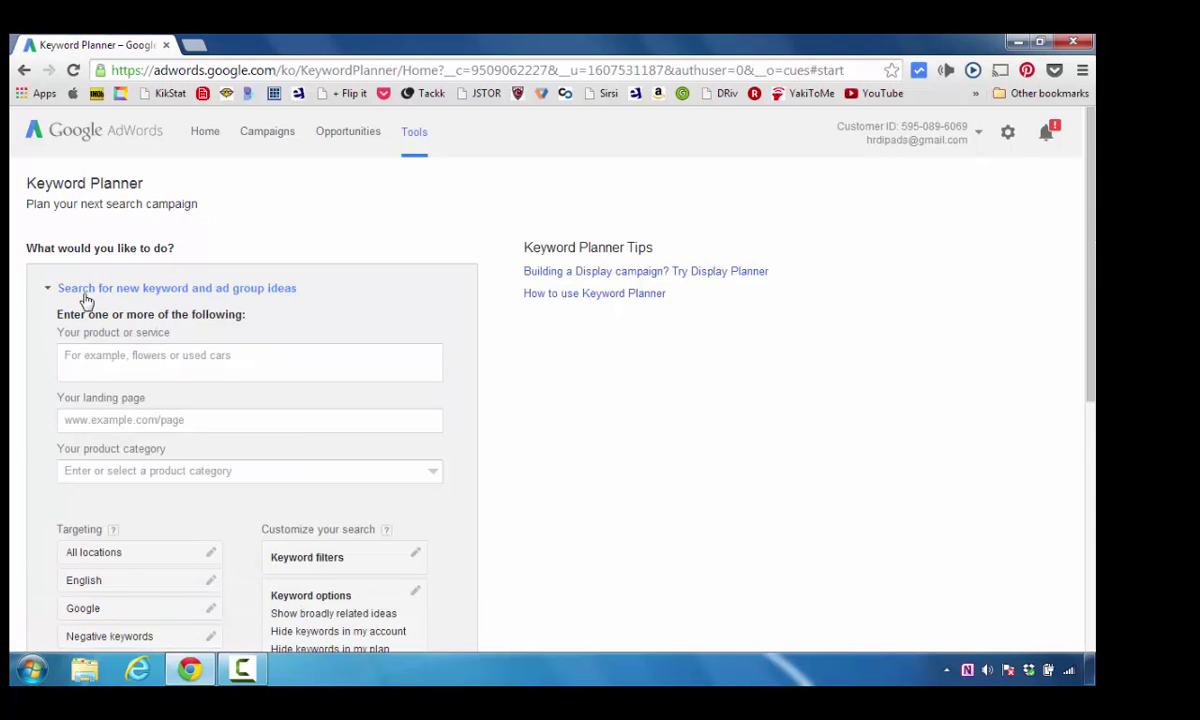
scroll(80, 285, "down", 1)
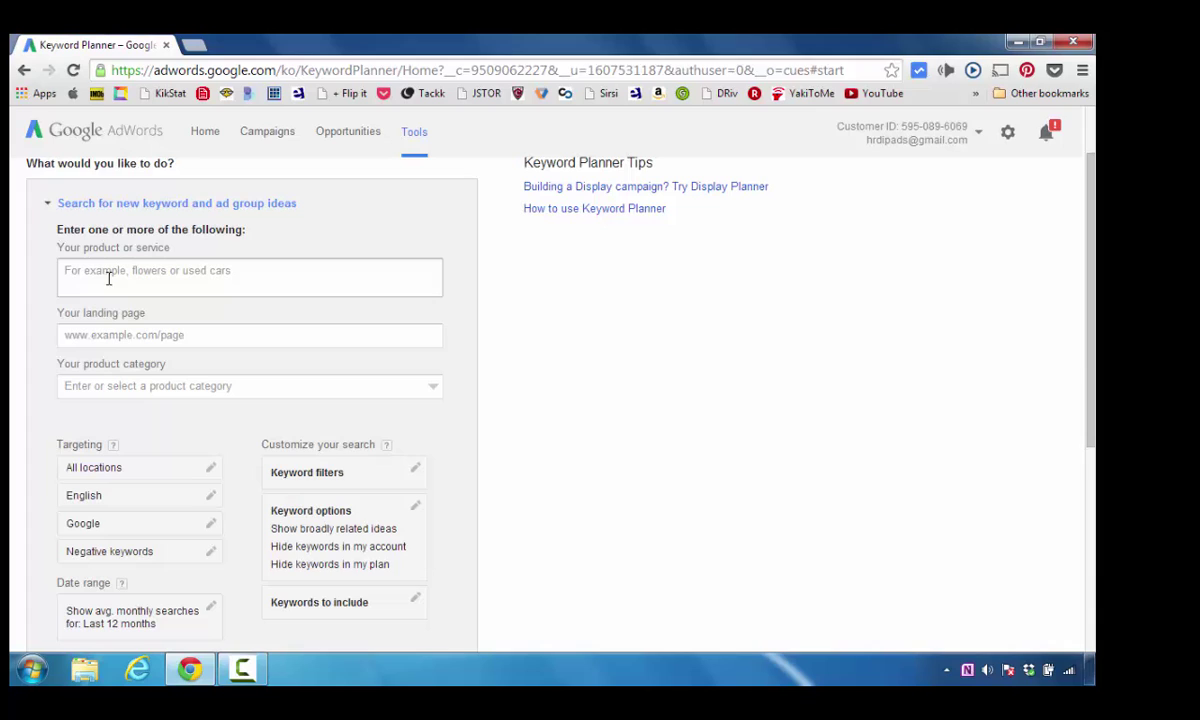
left_click(179, 273)
scroll(128, 361, "up", 1)
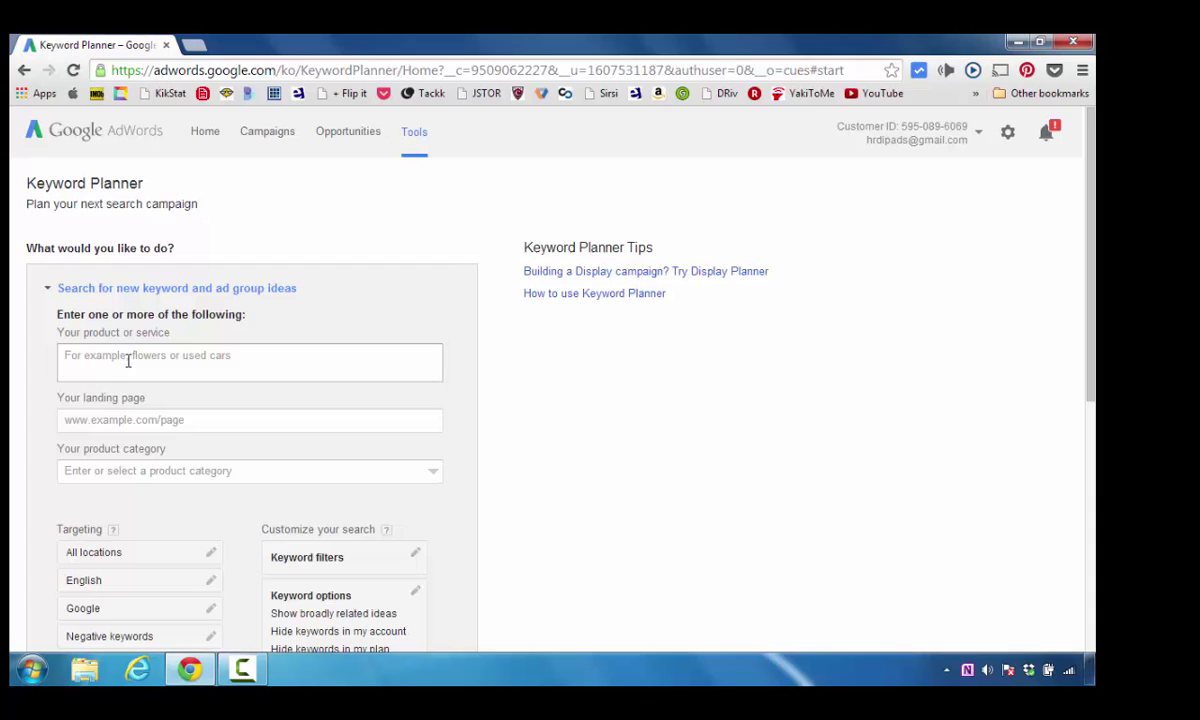
left_click(129, 361)
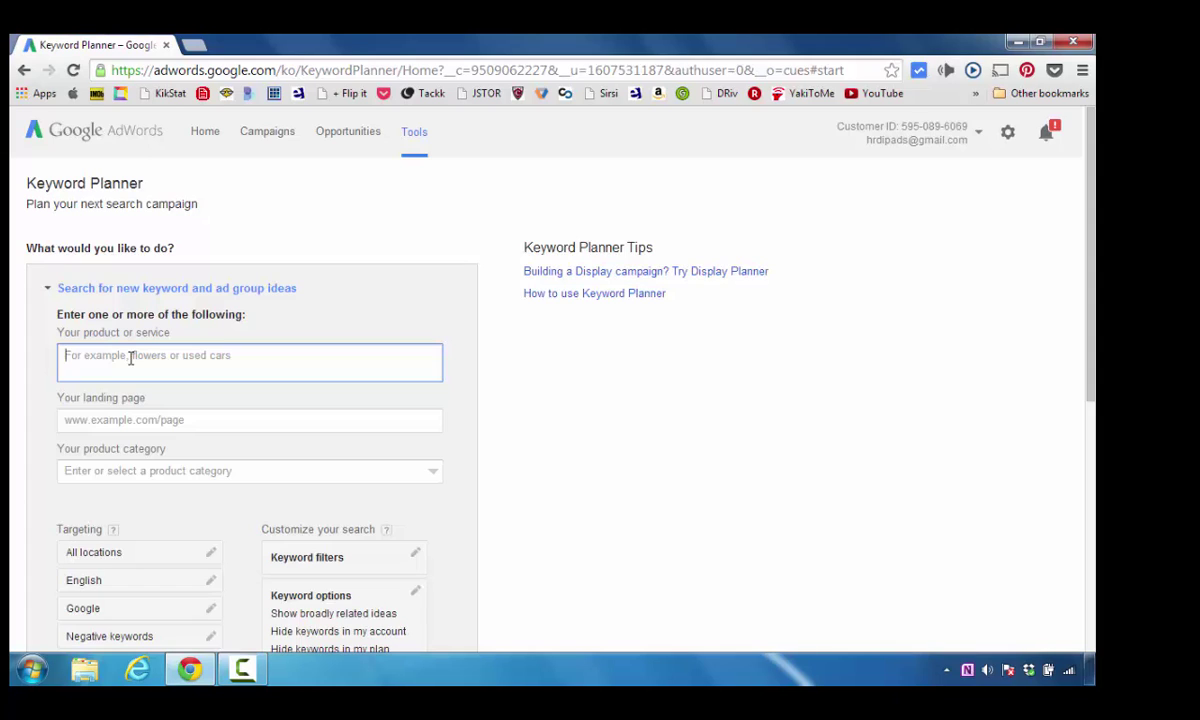
type("epsom salt")
scroll(130, 360, "down", 5)
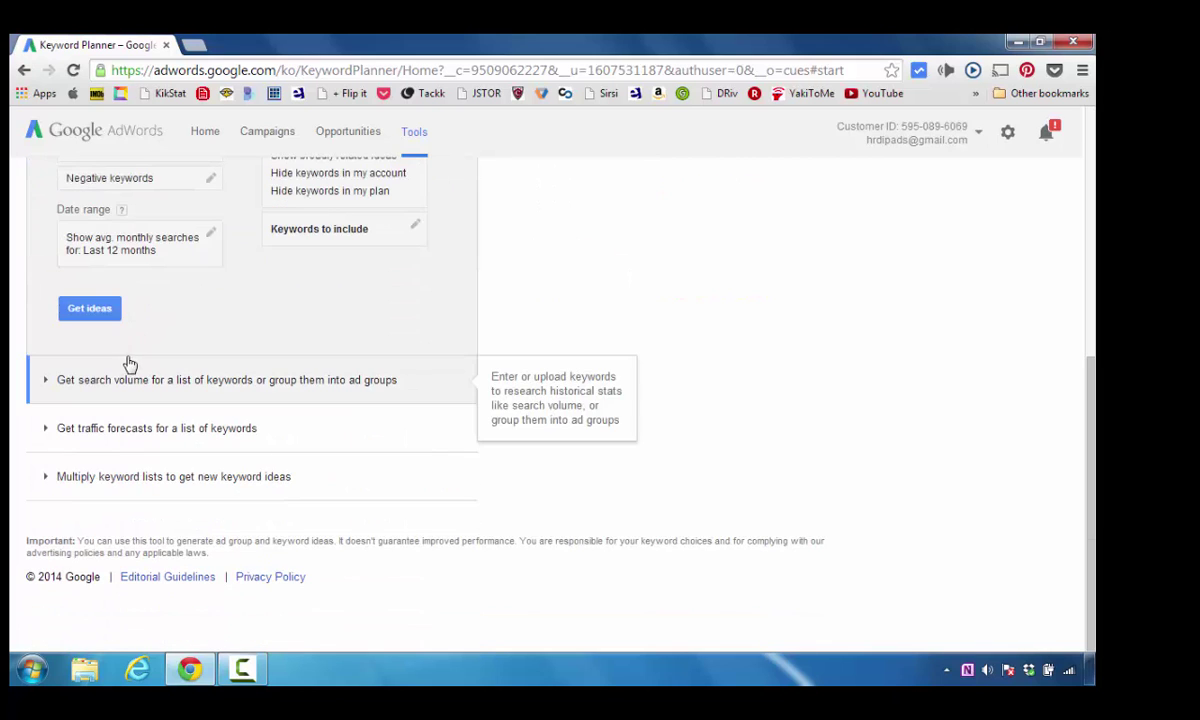
scroll(140, 318, "up", 1)
scroll(155, 319, "up", 1)
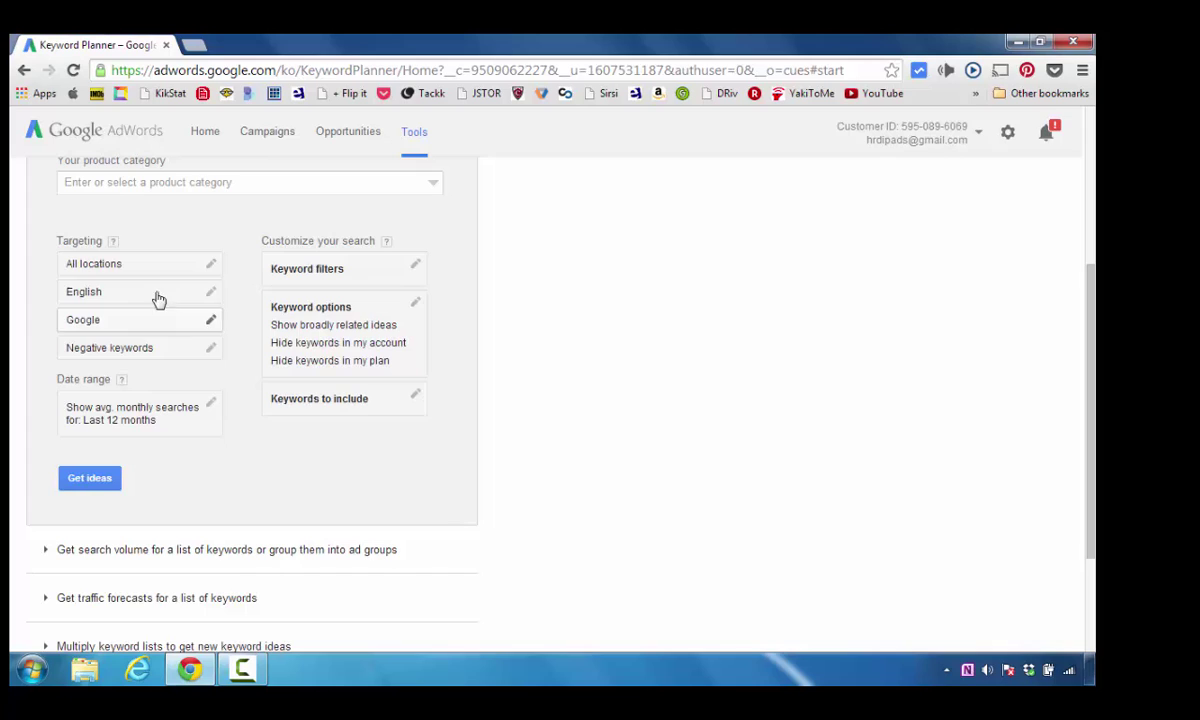
left_click(97, 483)
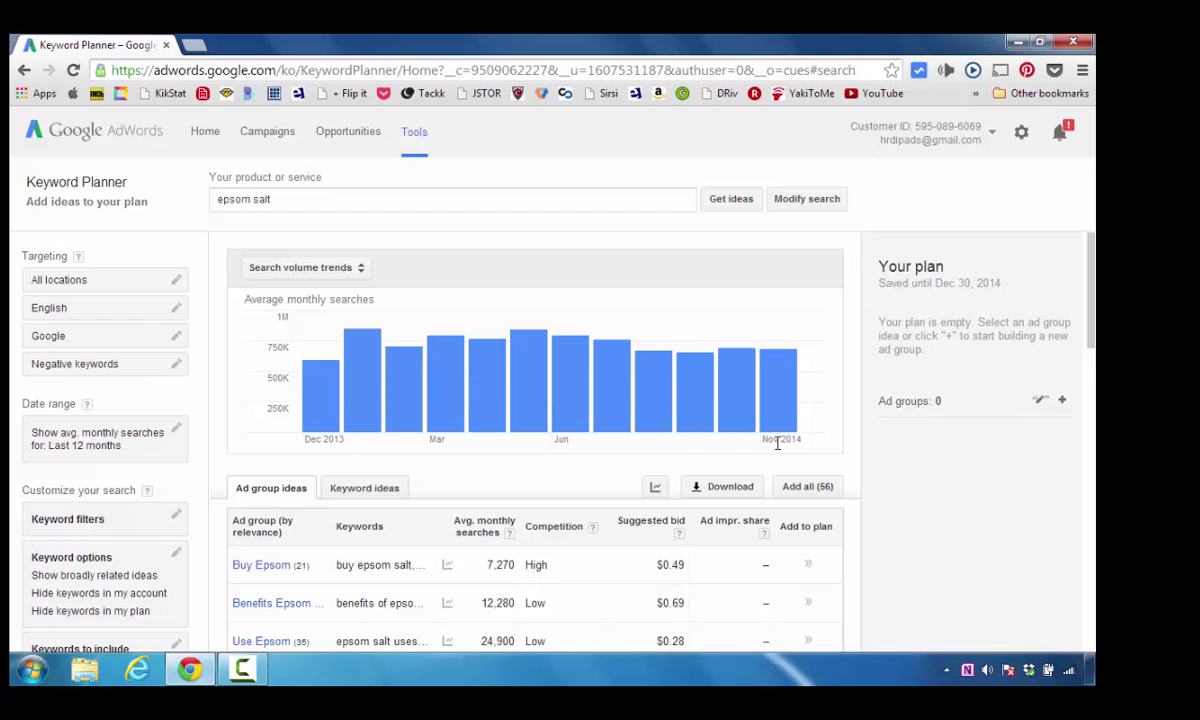
Sort the ad group ideas by average monthly searches, from highest to lowest
mouse_move(785, 438)
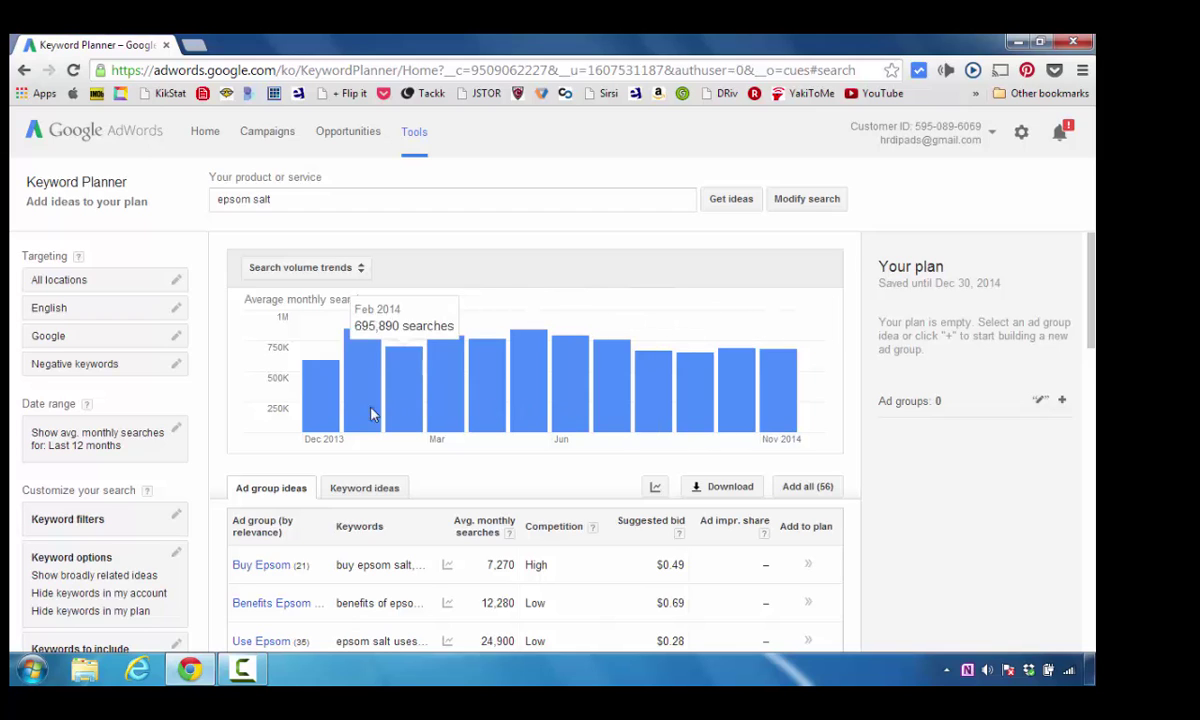
mouse_move(335, 425)
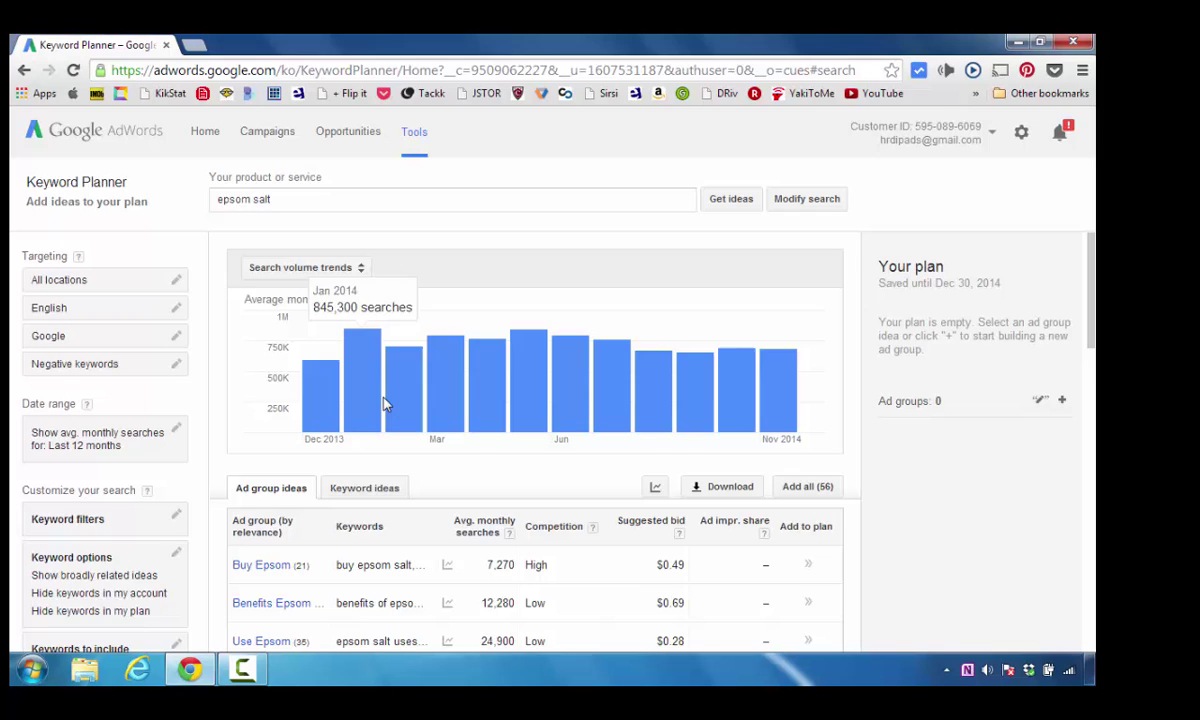
mouse_move(388, 404)
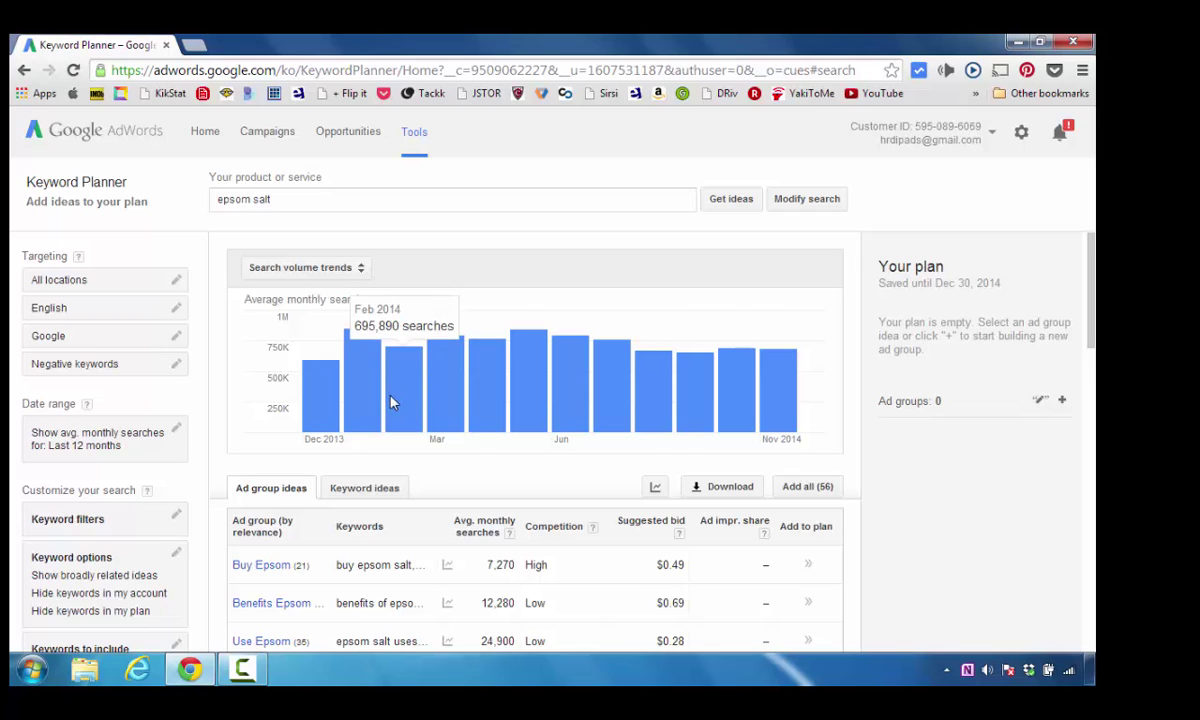
scroll(400, 382, "down", 4)
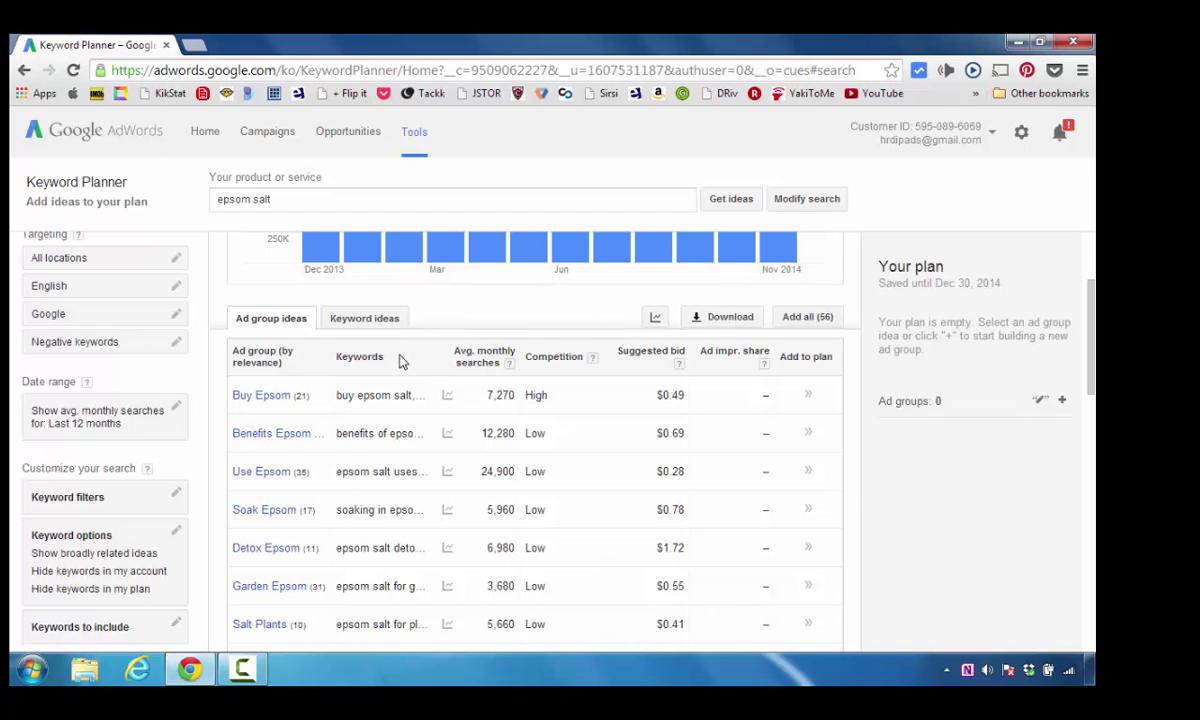
scroll(400, 360, "down", 1)
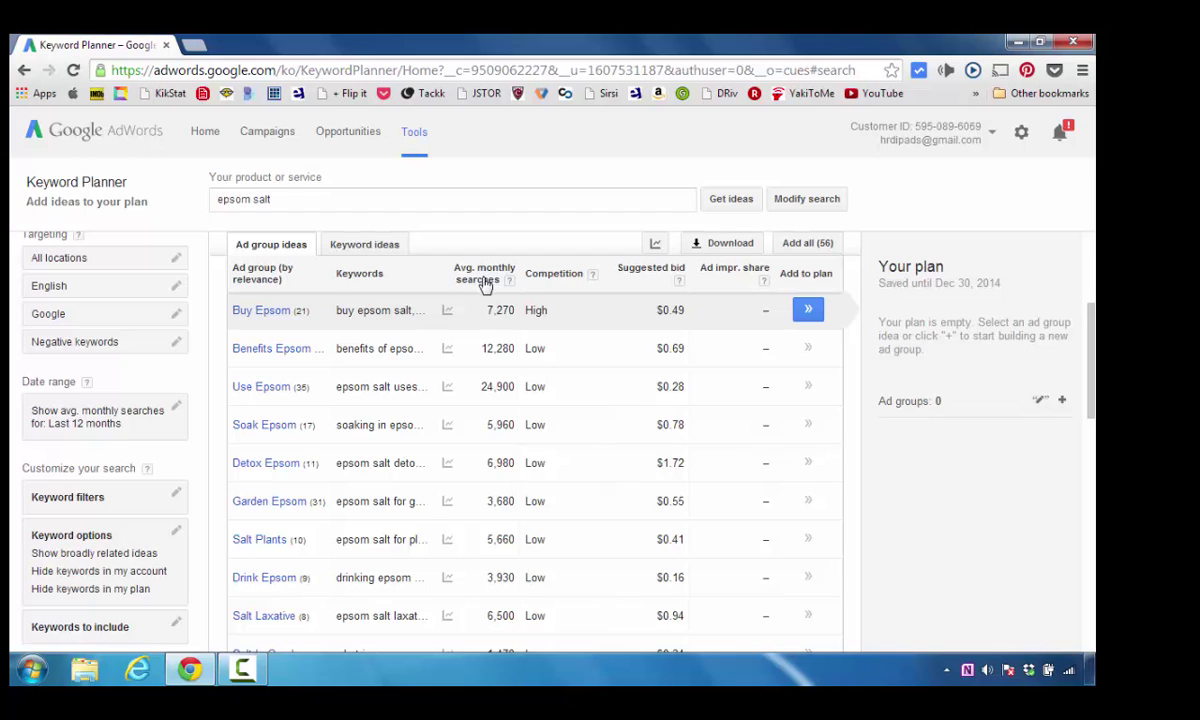
left_click(487, 286)
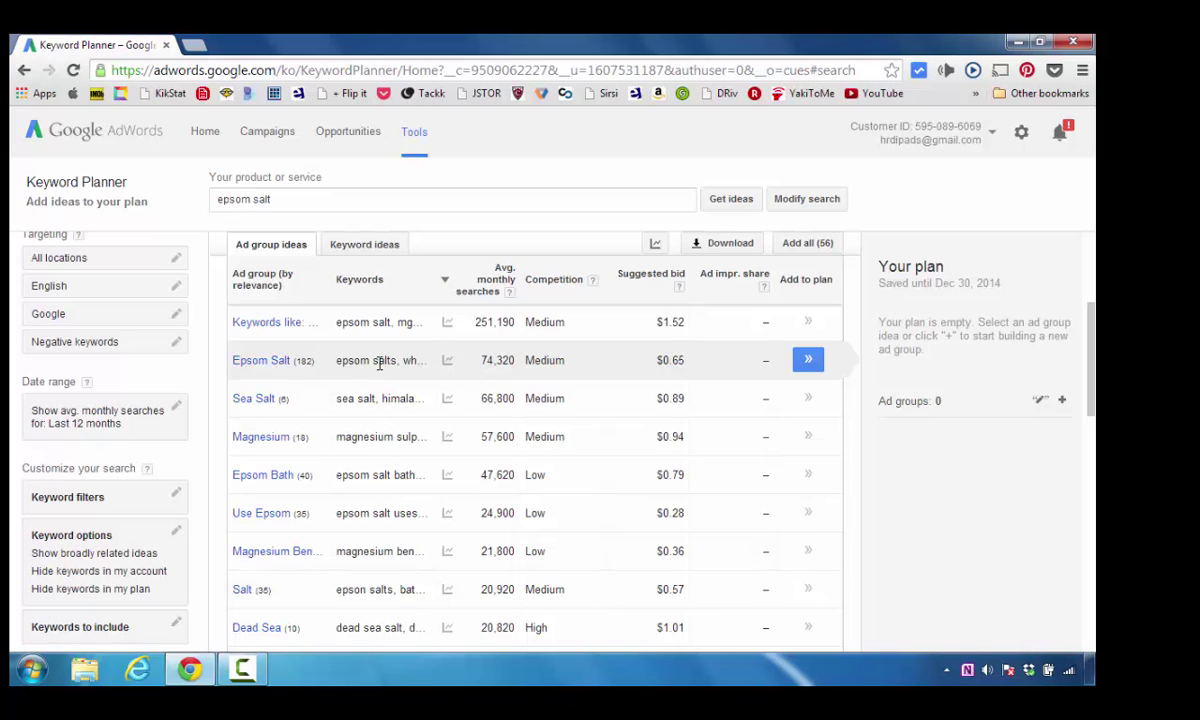
Open the Epsom Salt ad group to view its keywords, and return to the ad group ideas
left_click(262, 363)
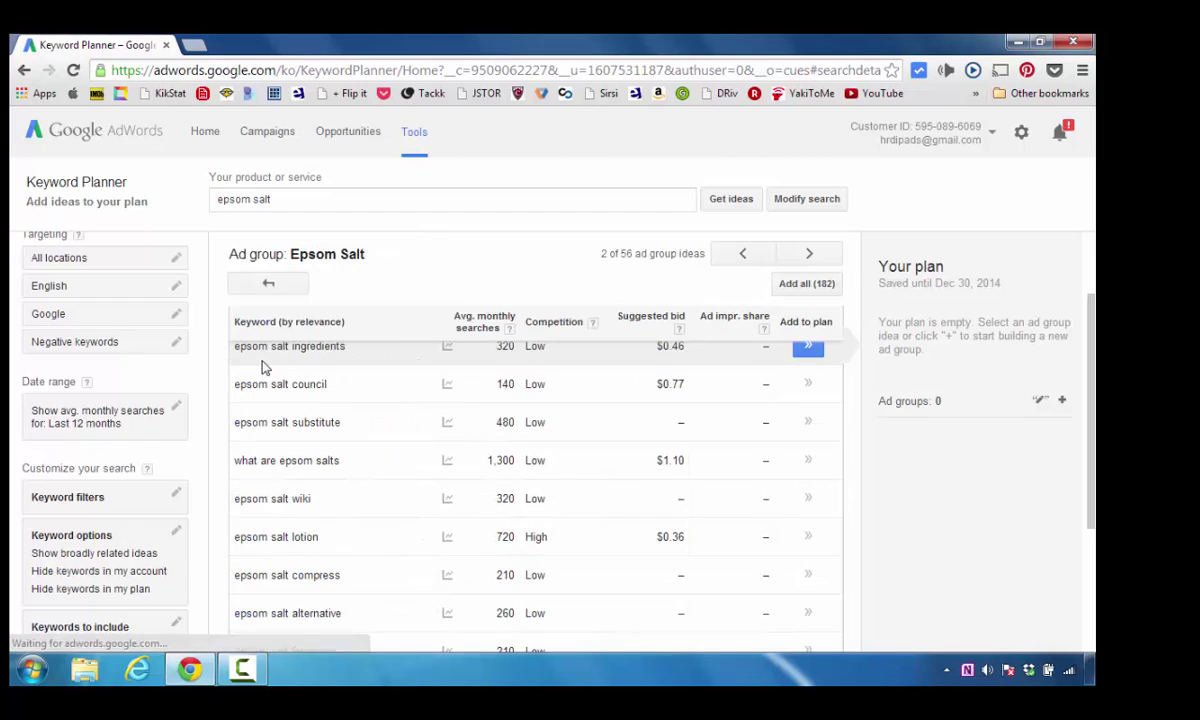
scroll(475, 366, "up", 2)
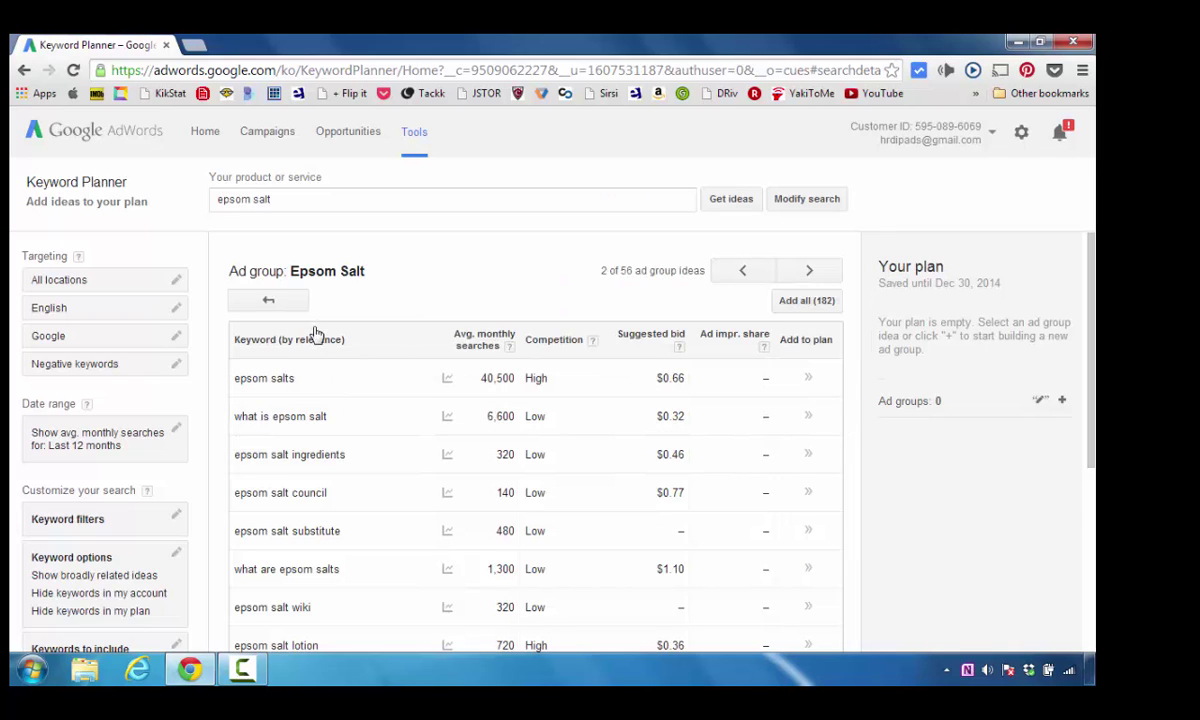
scroll(333, 310, "down", 1)
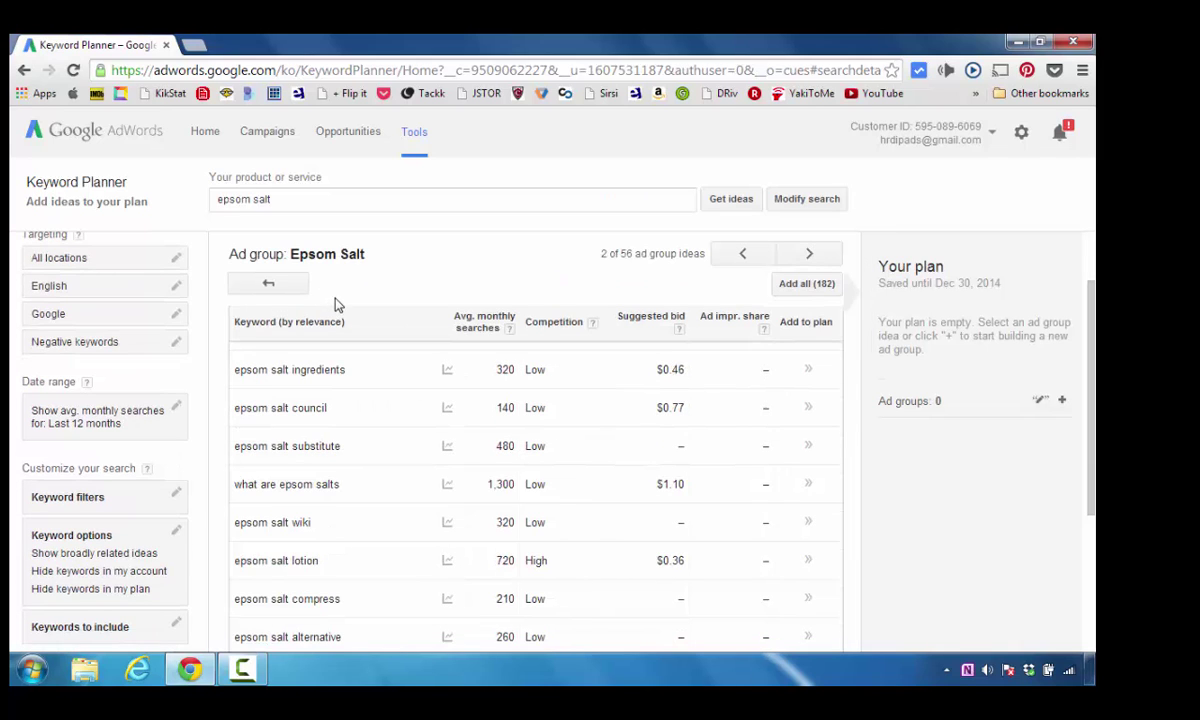
left_click(268, 290)
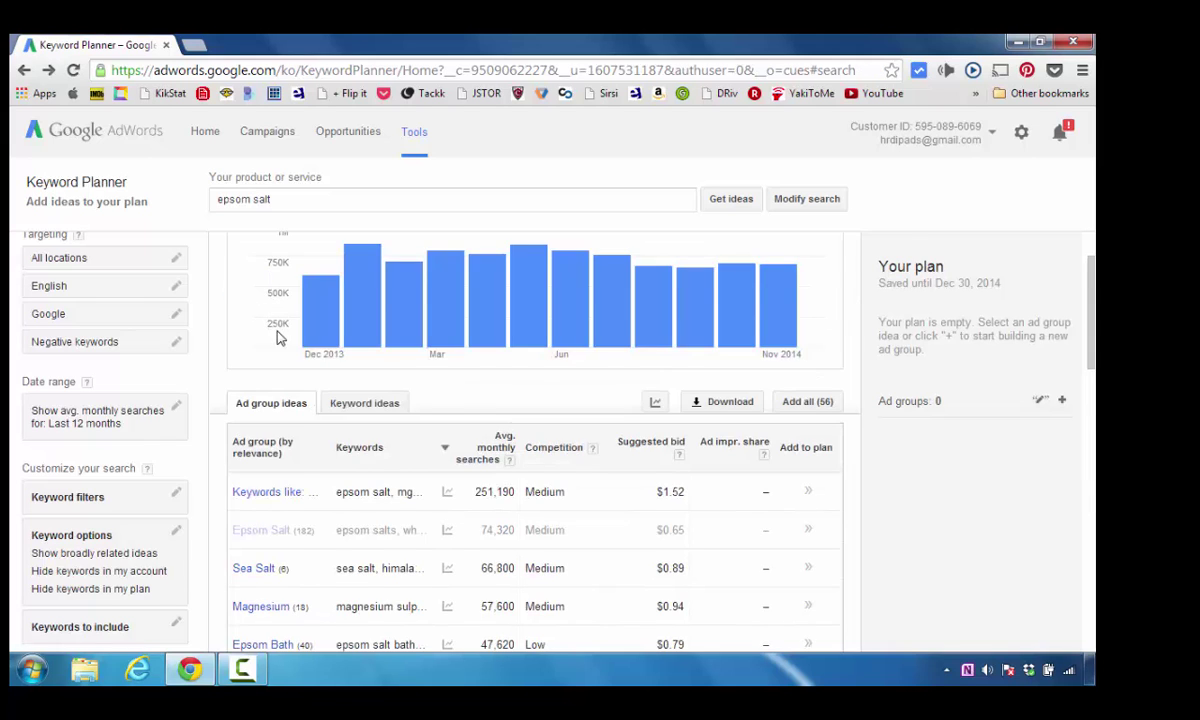
Reopen the Epsom Salt ad group, review its keyword list down to the end of the first page, and go back
scroll(274, 325, "down", 2)
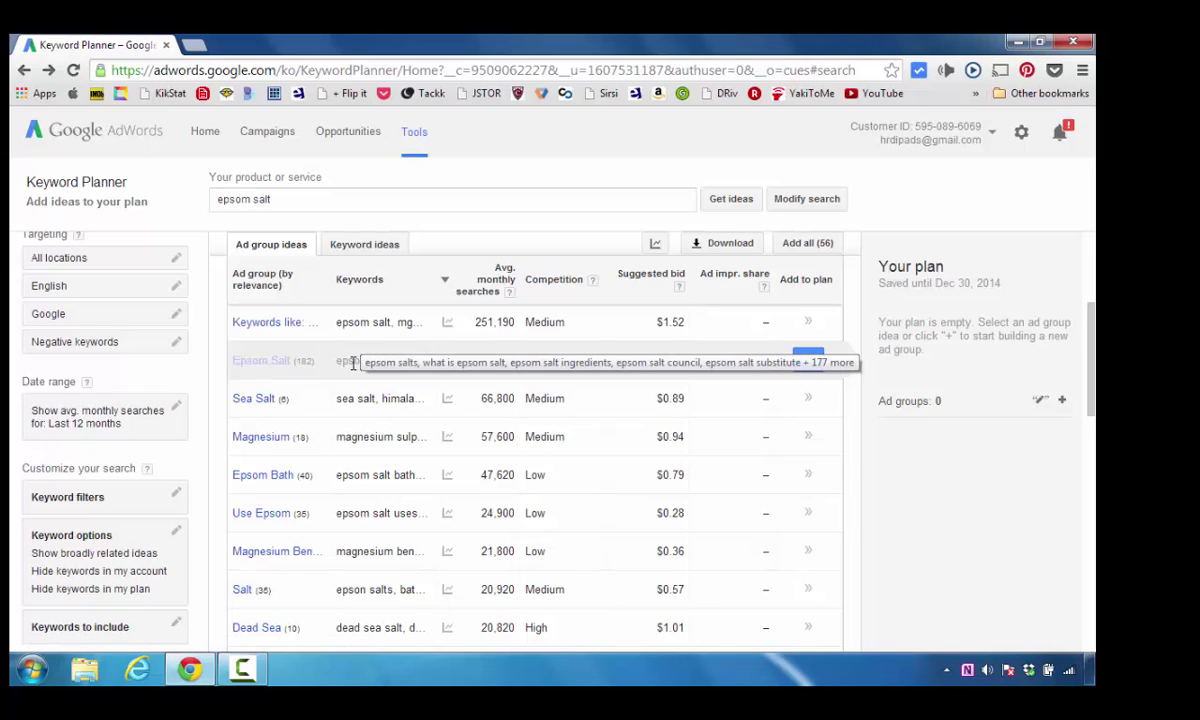
left_click(277, 370)
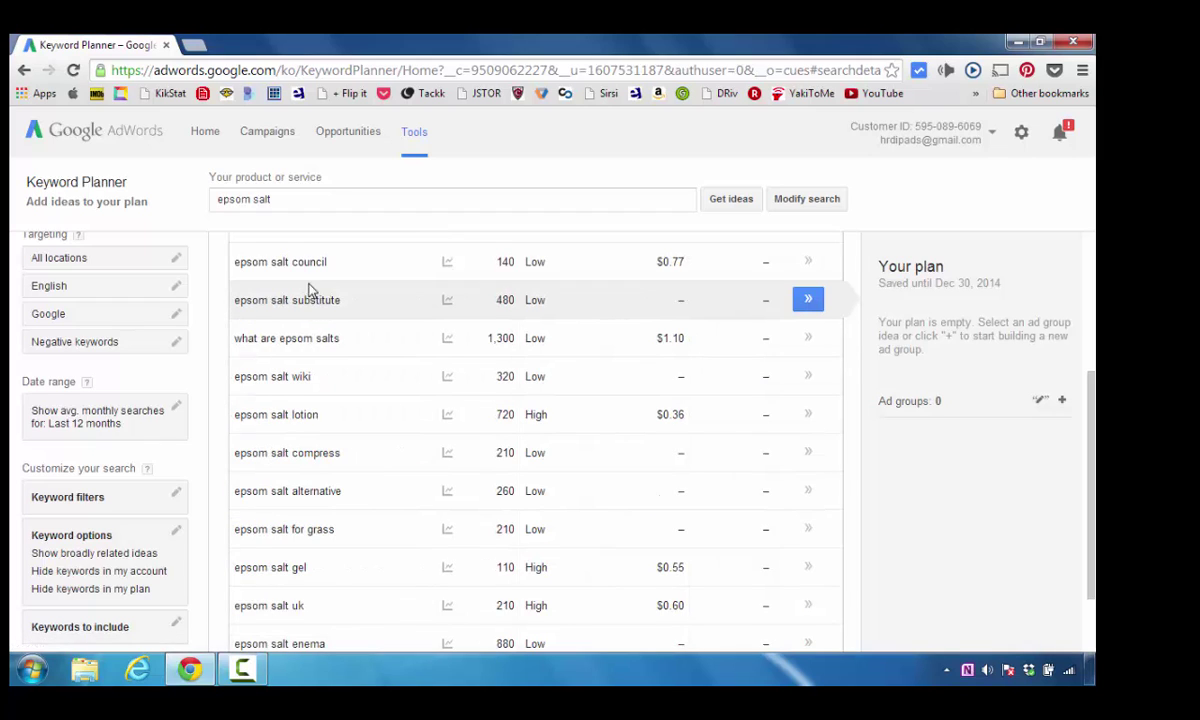
scroll(290, 283, "up", 2)
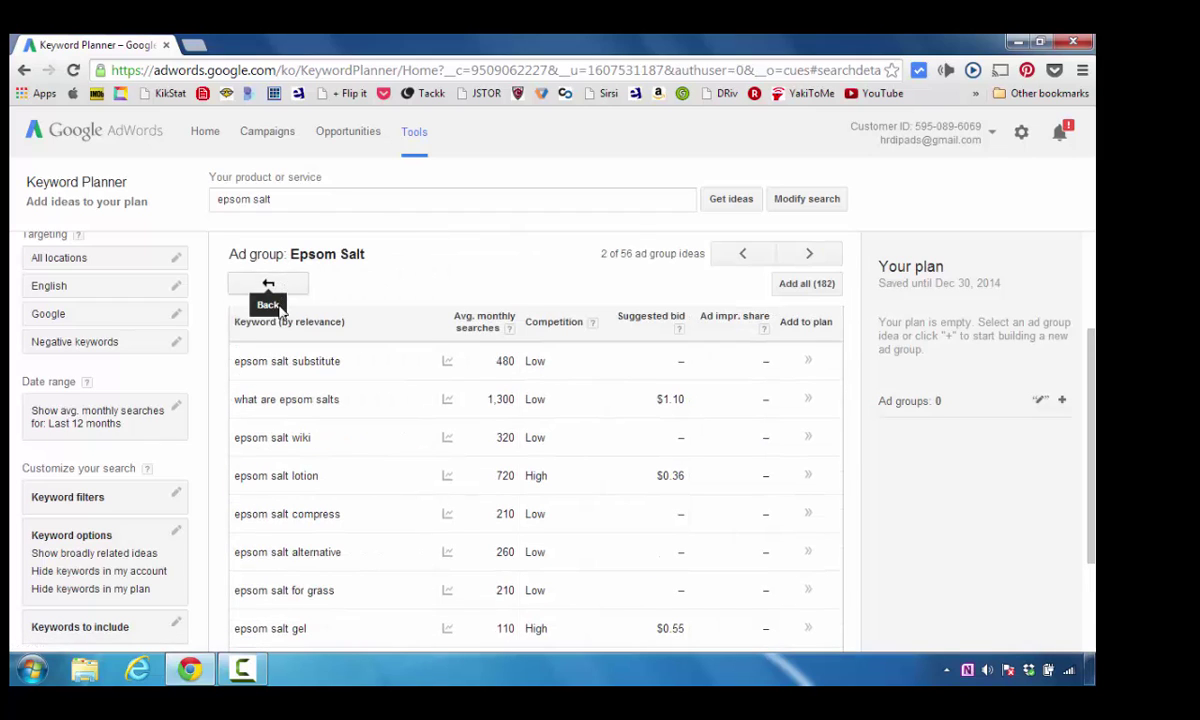
scroll(288, 355, "down", 2)
scroll(290, 352, "down", 2)
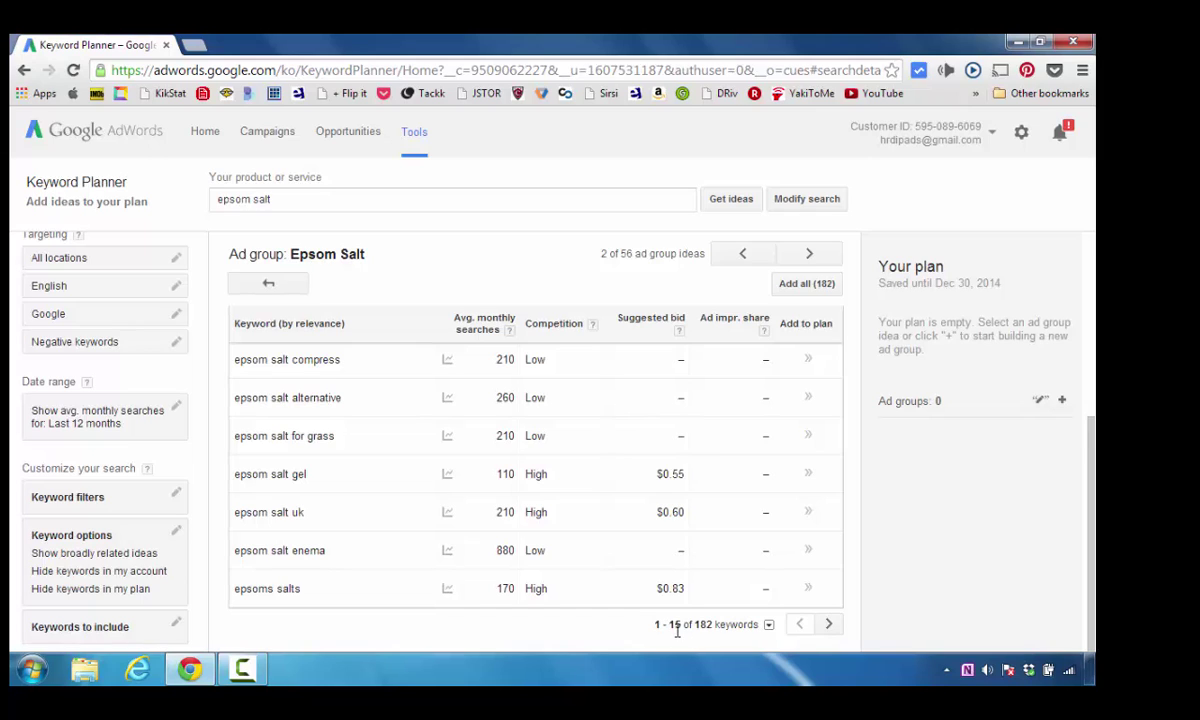
left_click(280, 290)
Download the historical statistics for all ad group ideas in Excel CSV format
scroll(363, 305, "up", 2)
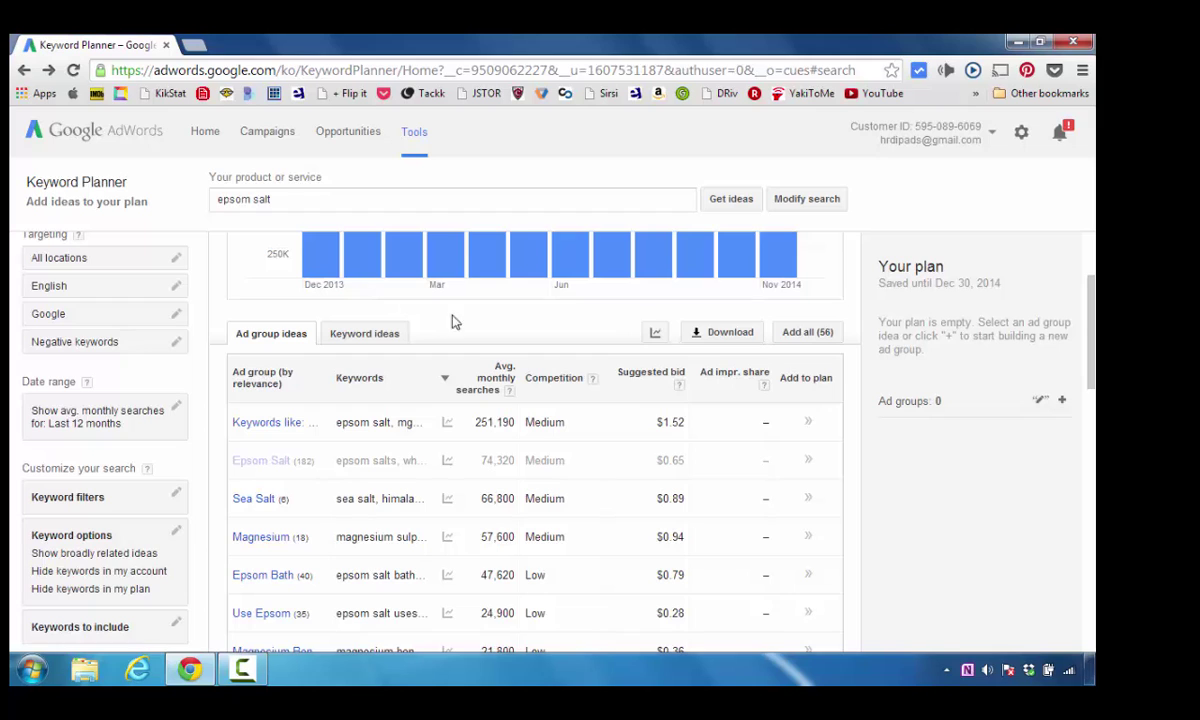
left_click(708, 338)
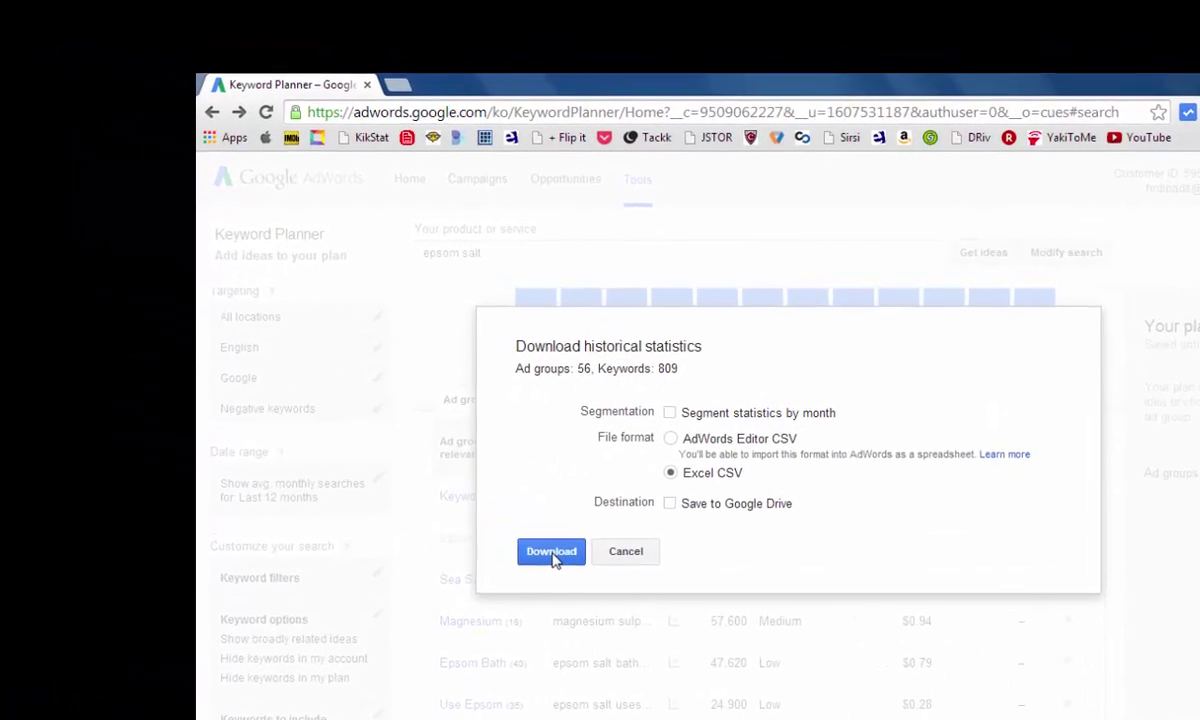
left_click(336, 478)
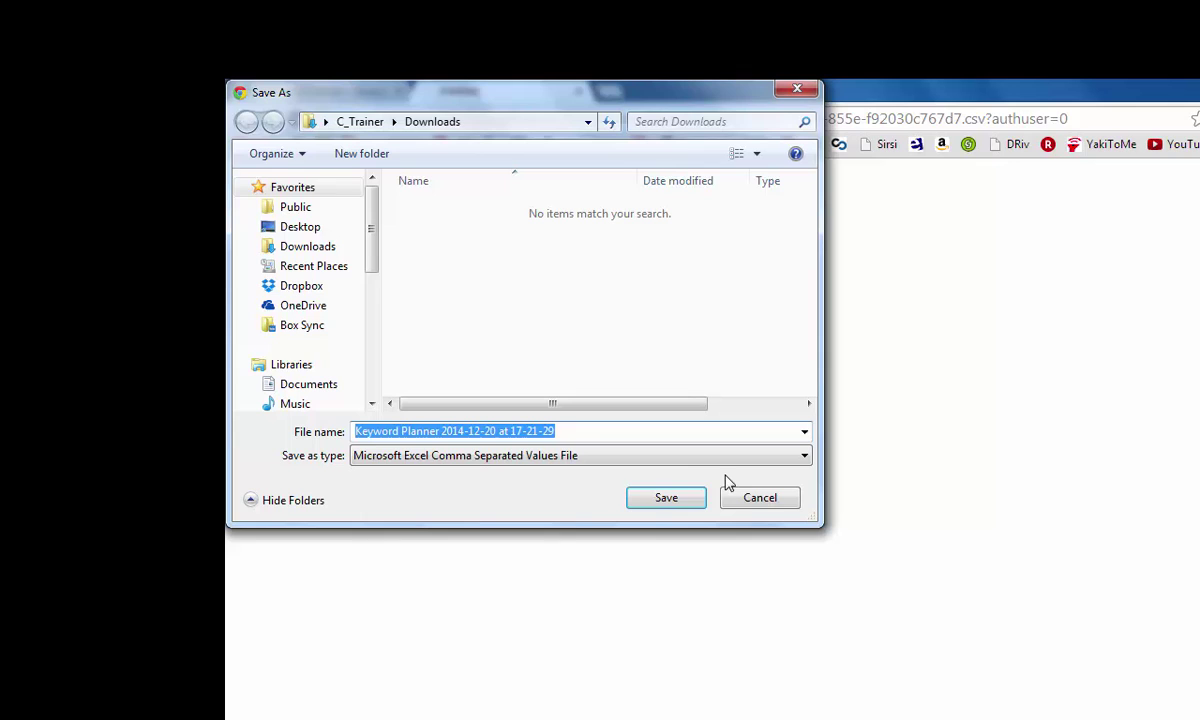
Save the download to the Desktop as a Microsoft Excel Comma Separated Values file named Epsom Salt
left_click(285, 229)
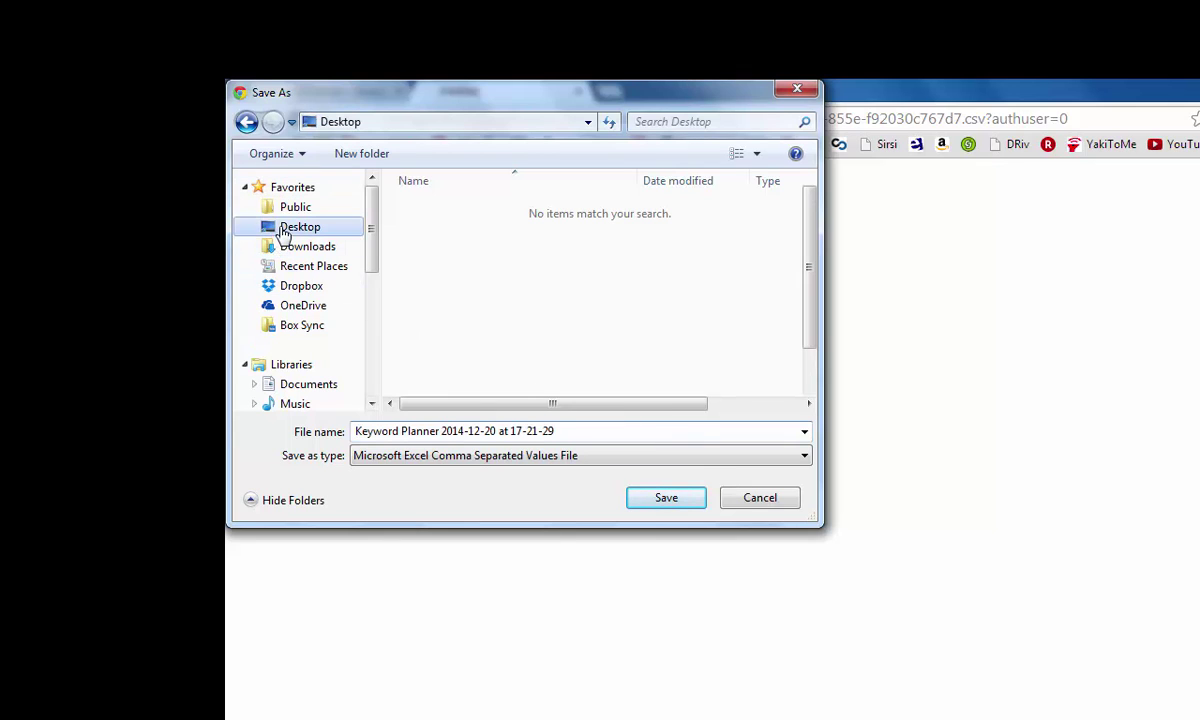
left_click(471, 430)
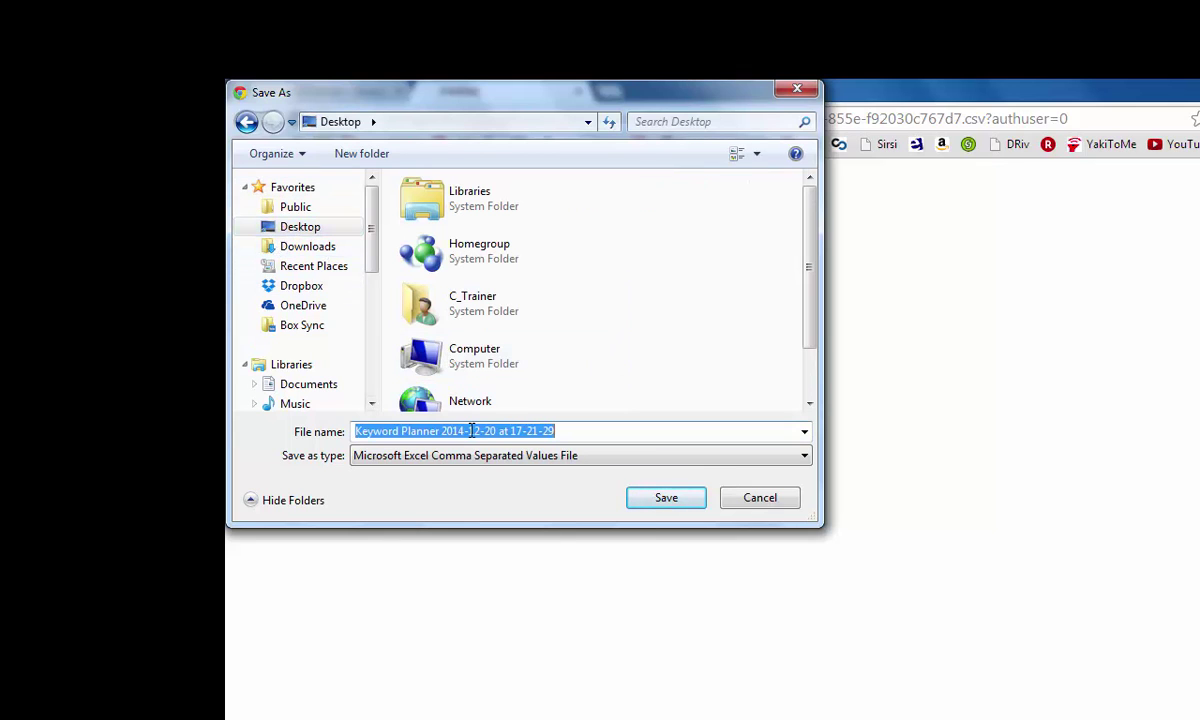
type("Epso")
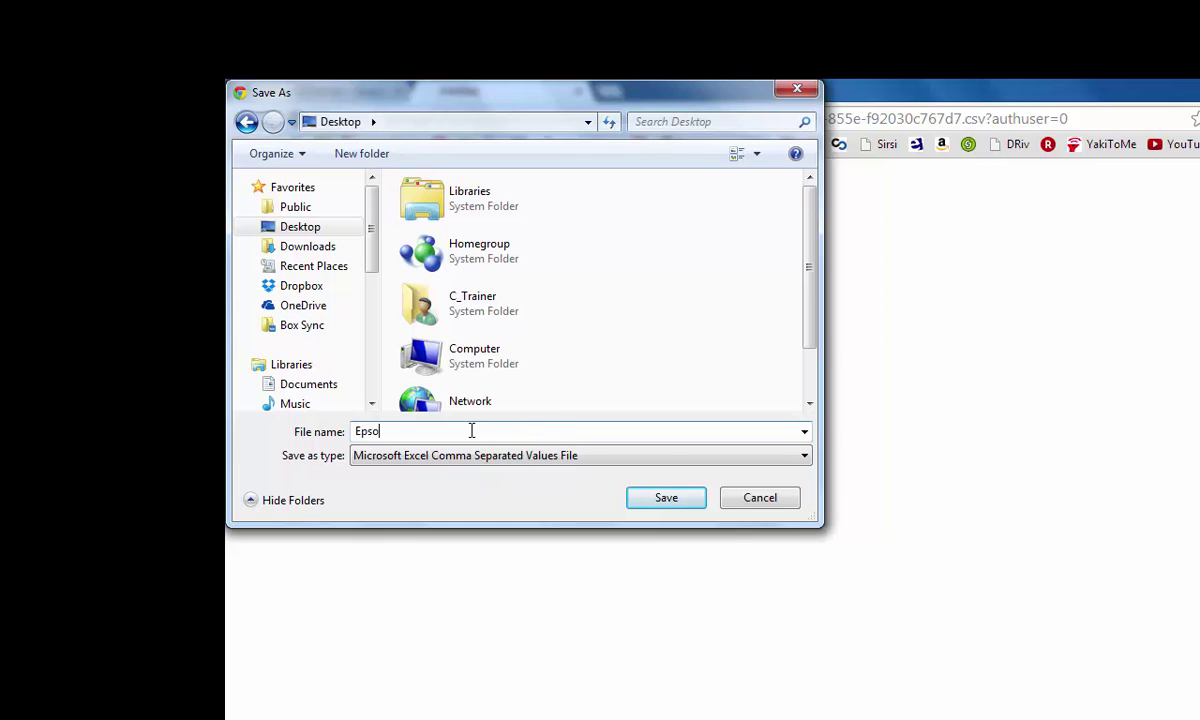
type("m Salt")
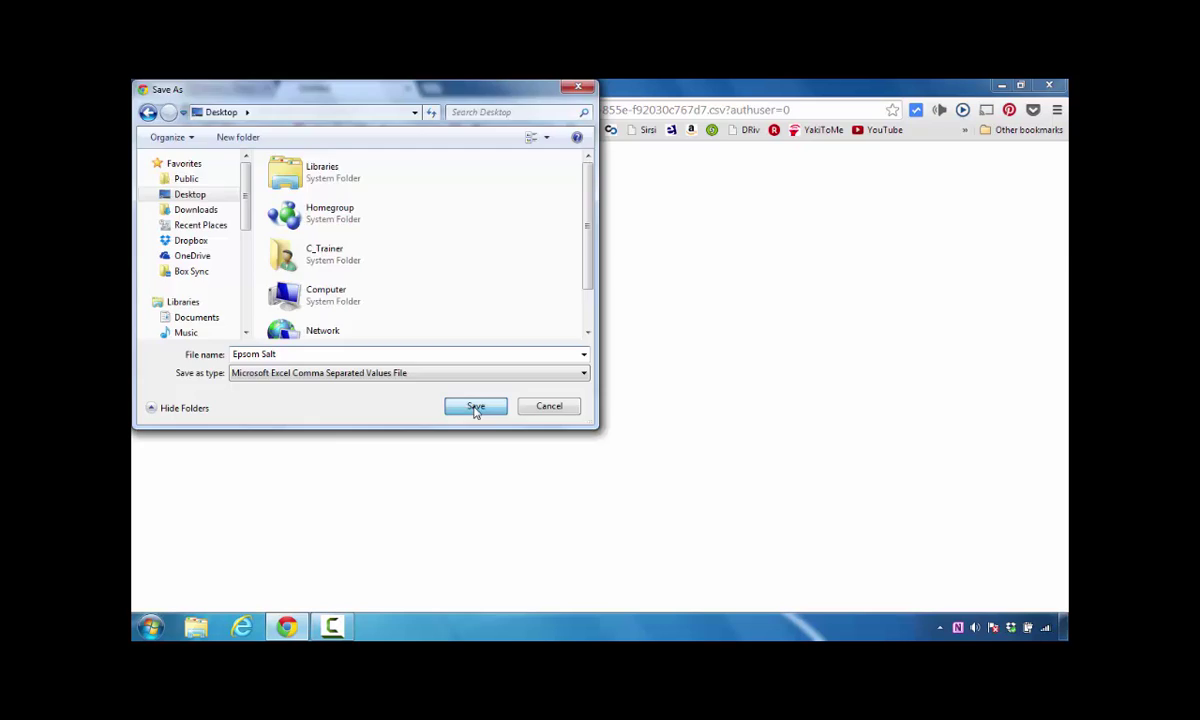
left_click(666, 497)
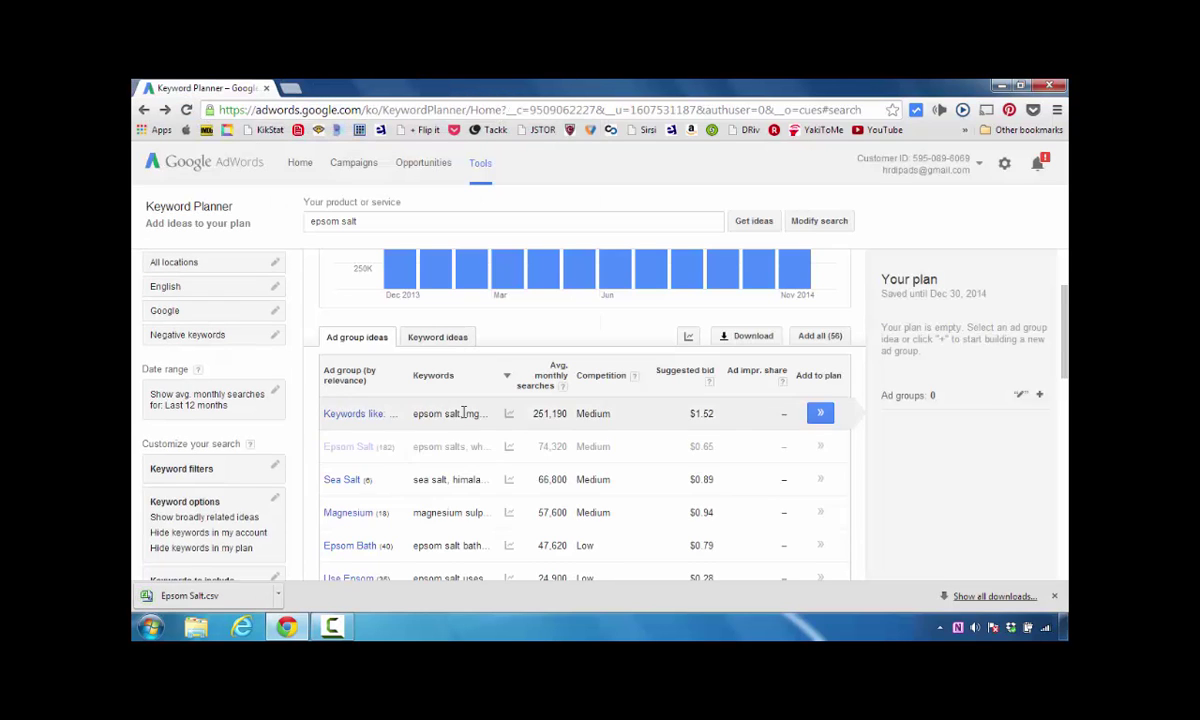
Open the downloaded Epsom Salt.csv in a maximized Excel window and fit all column widths to their contents
left_click(229, 599)
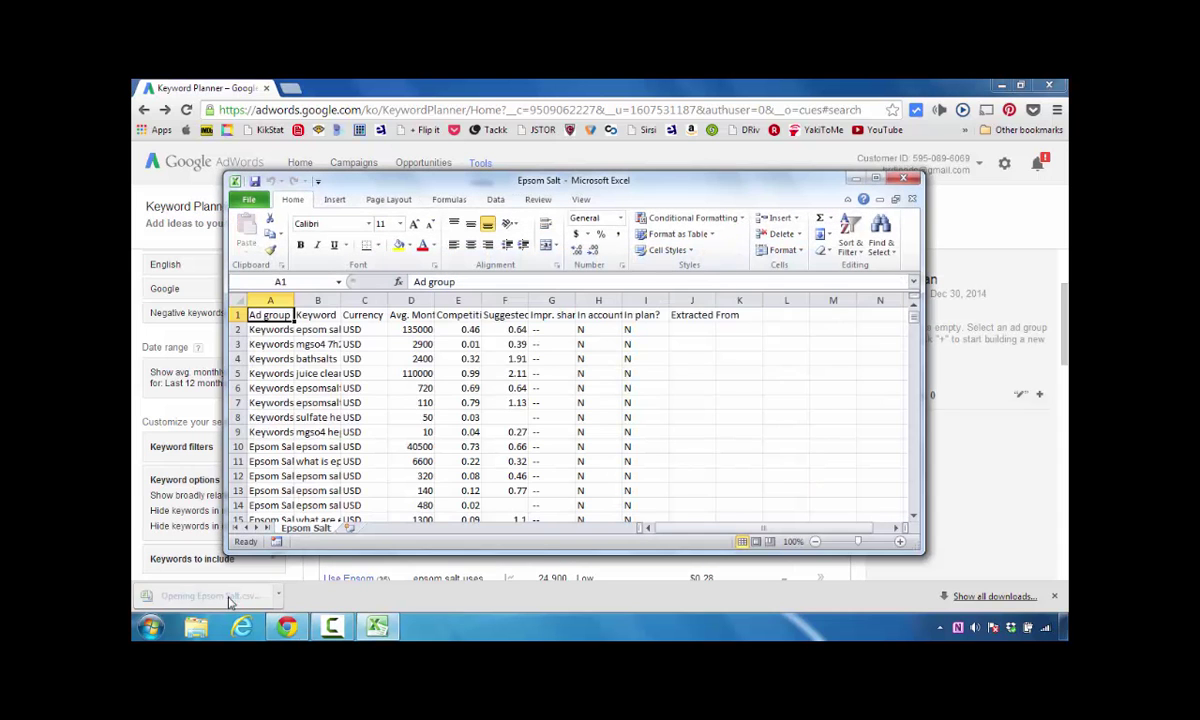
left_click(876, 178)
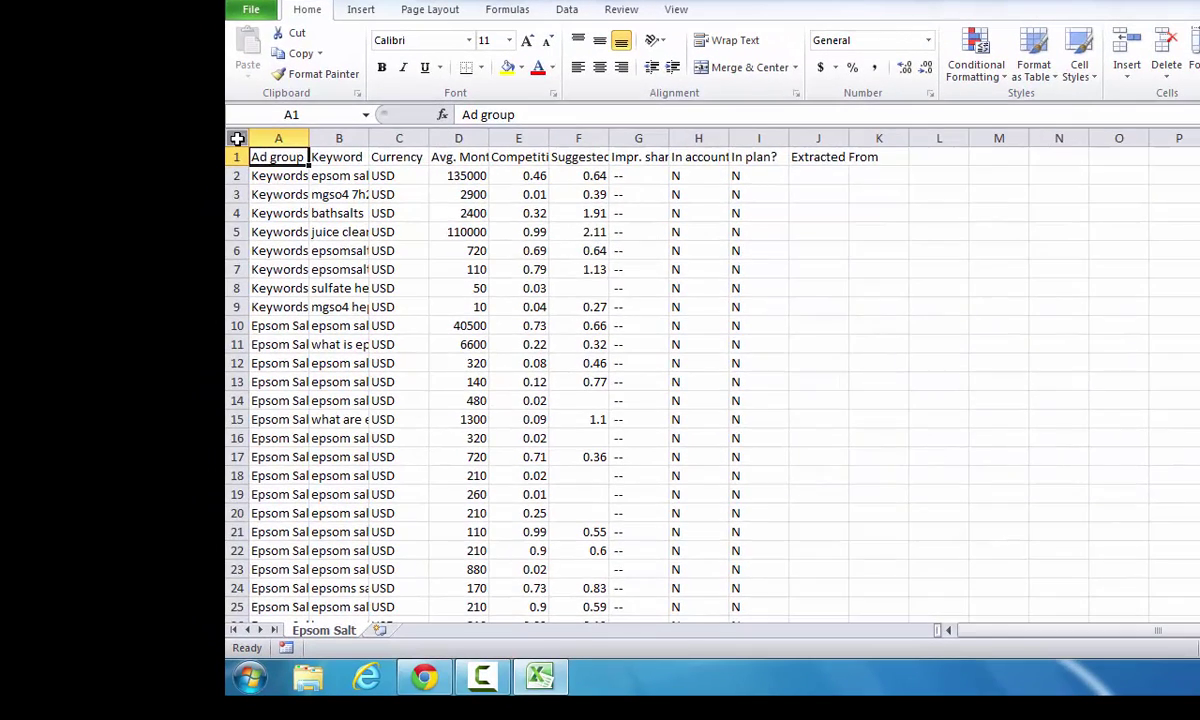
left_click(201, 163)
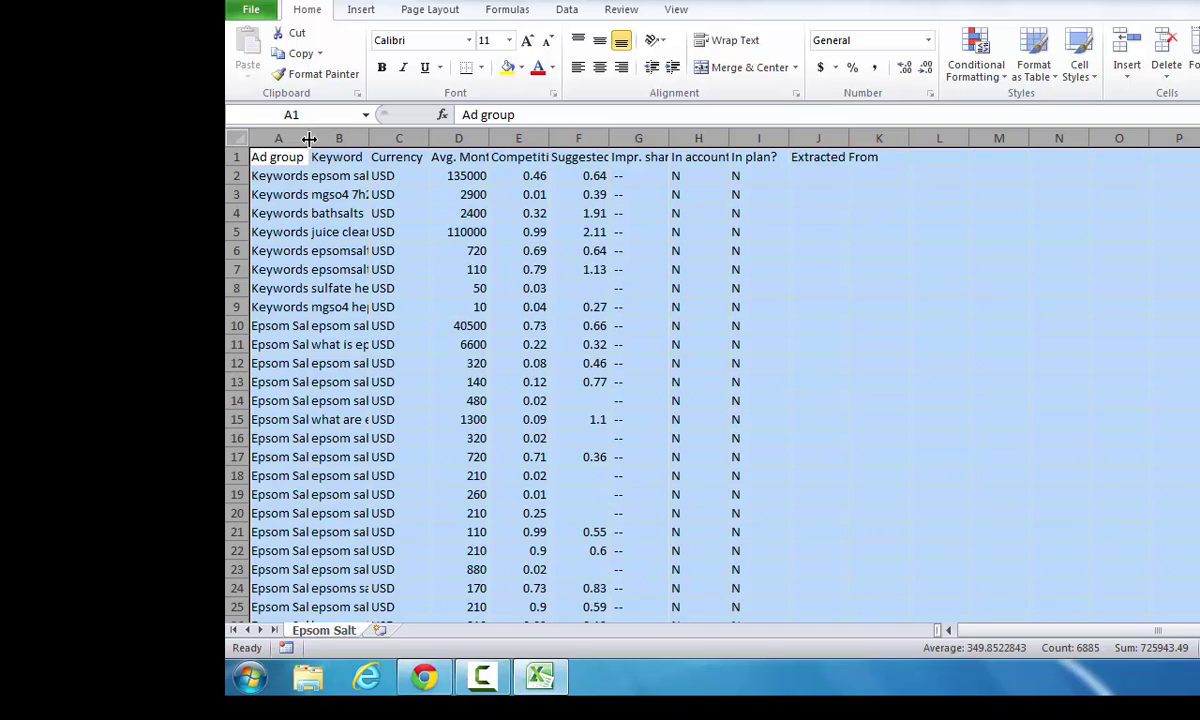
double_click(310, 138)
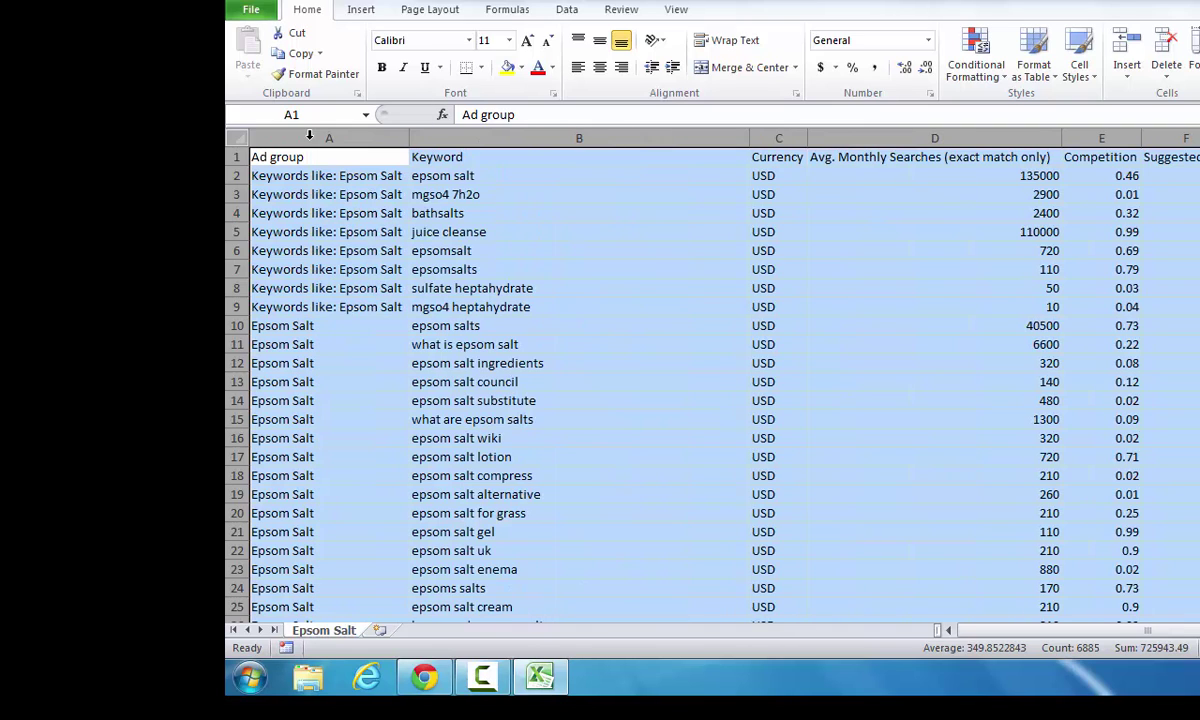
left_click(452, 192)
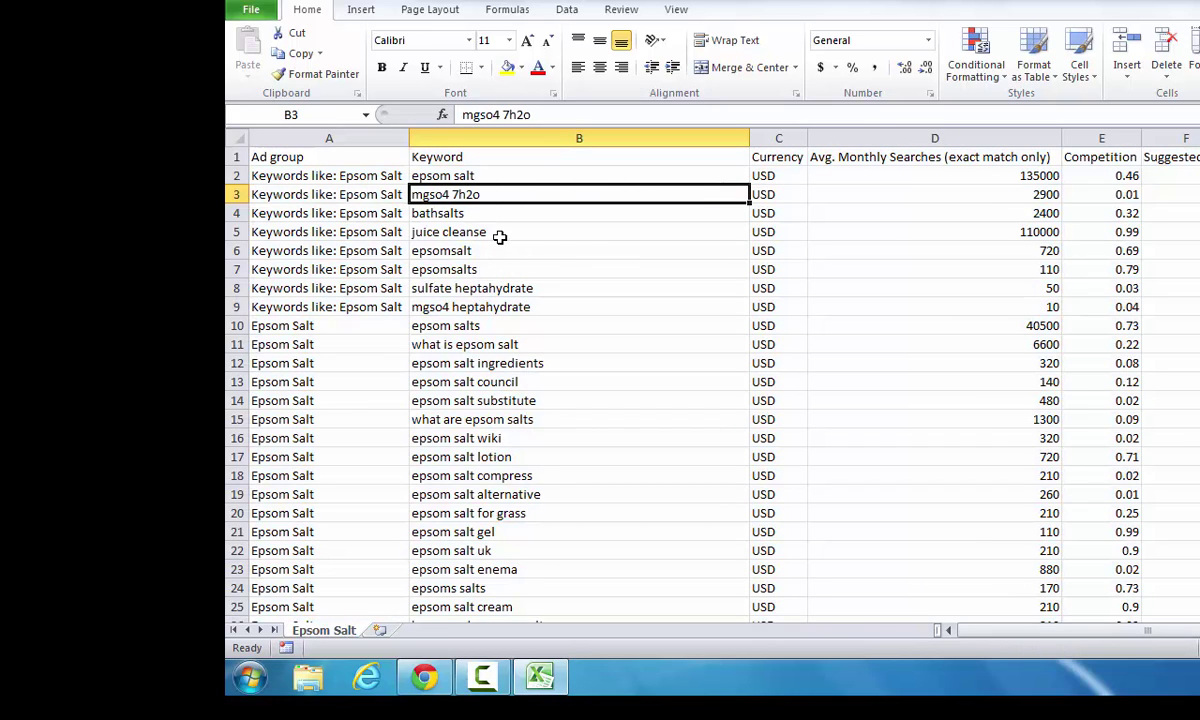
Review the Epsom Salt keywords with their monthly searches and competition down to about row 55
scroll(498, 238, "down", 1)
scroll(497, 236, "down", 4)
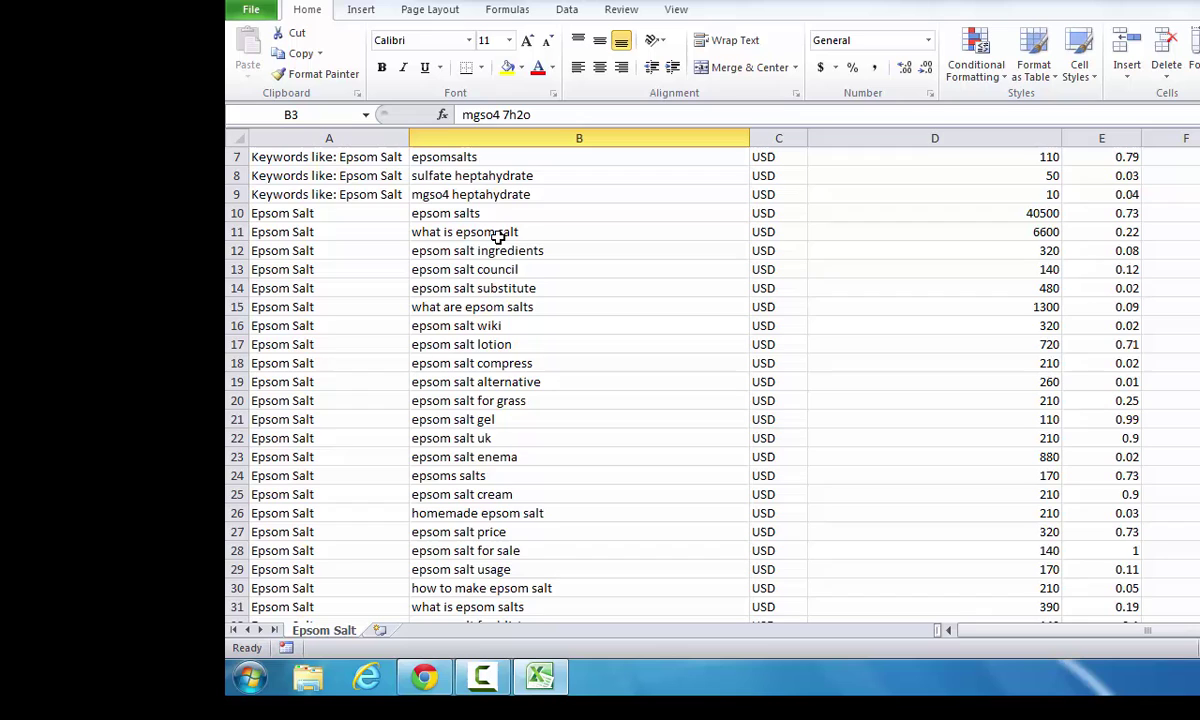
scroll(493, 236, "down", 4)
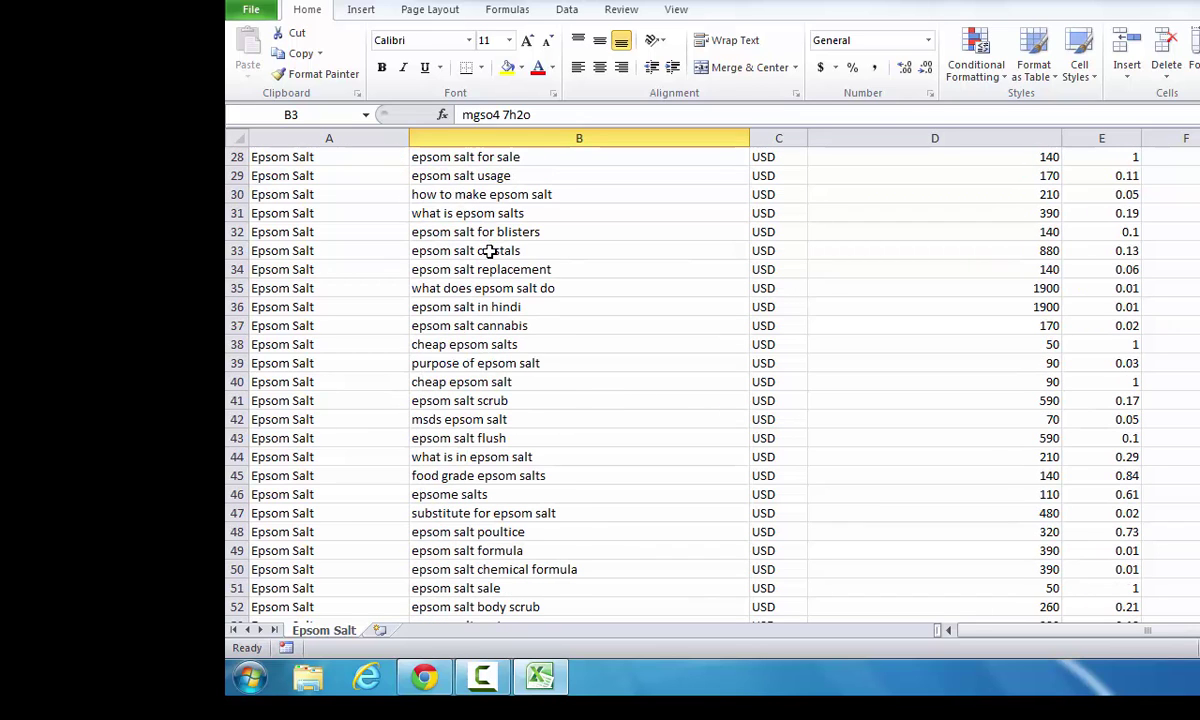
scroll(490, 251, "down", 1)
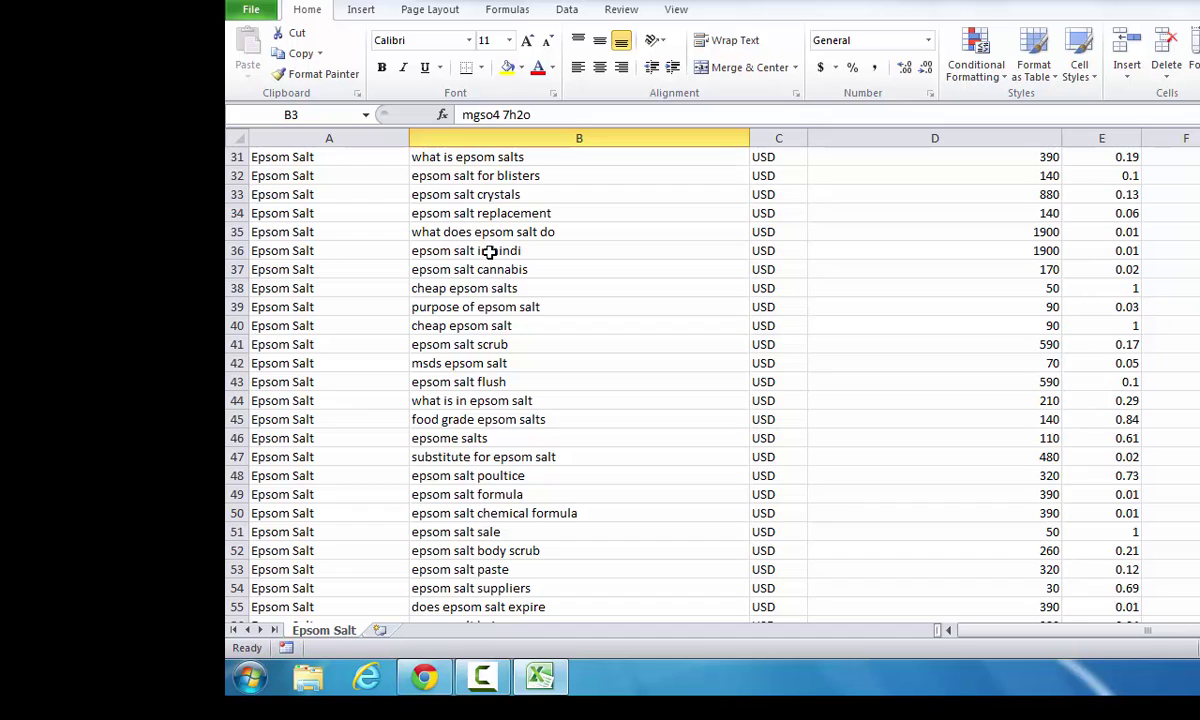